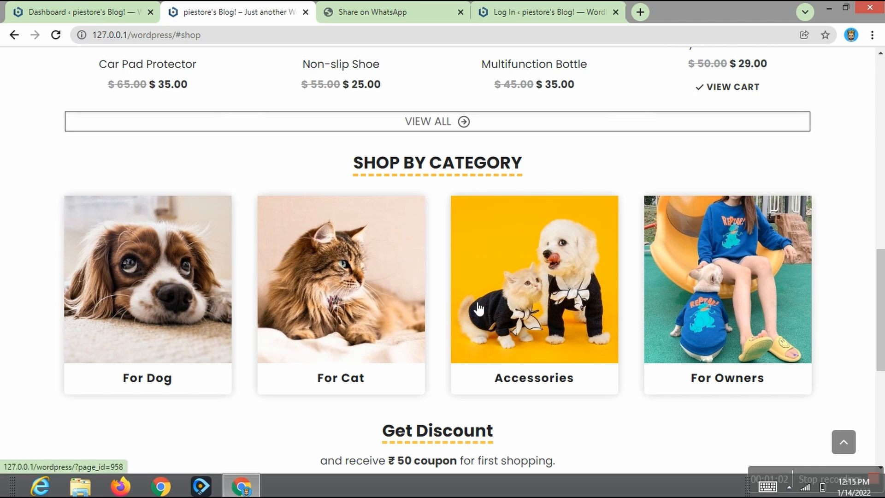
Step: Look over the pet store homepage, view the shopping cart and proceed to checkout
{"action": "scroll", "coordinate": [273, 363], "scroll_direction": "down", "scroll_amount": 3}
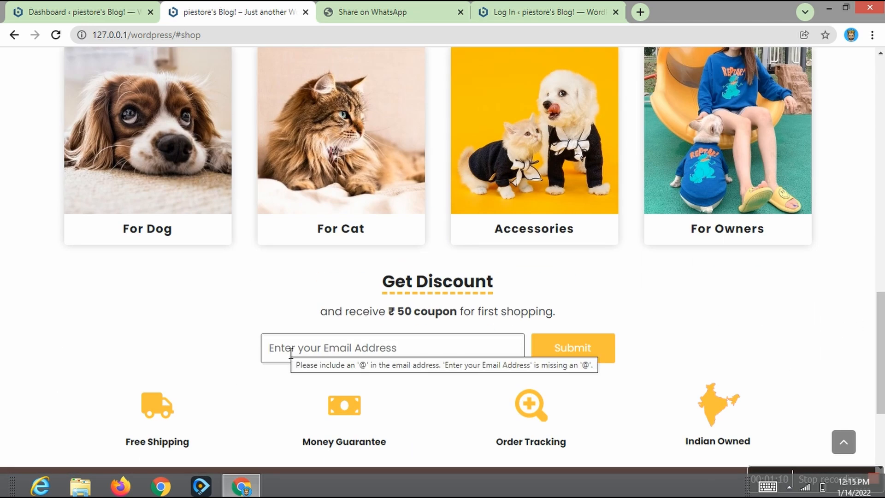
{"action": "left_click_drag", "start_coordinate": [880, 318], "coordinate": [879, 88]}
{"action": "mouse_move", "coordinate": [788, 89]}
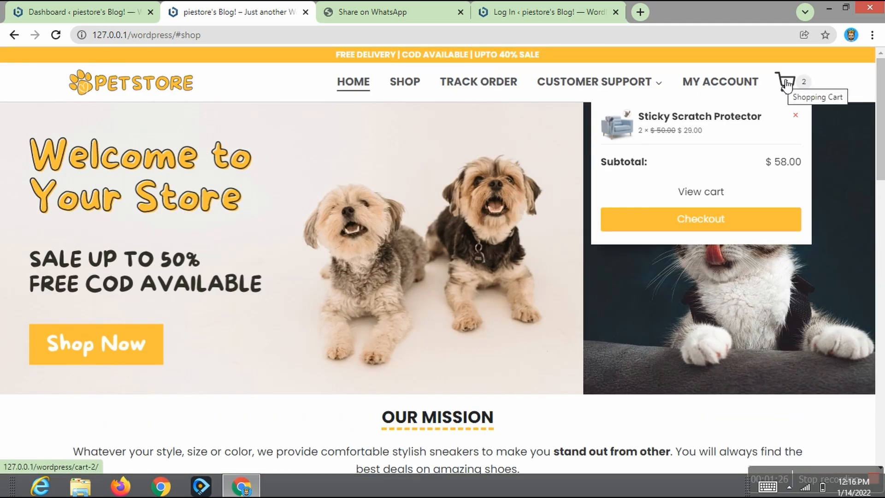
{"action": "left_click", "coordinate": [711, 196]}
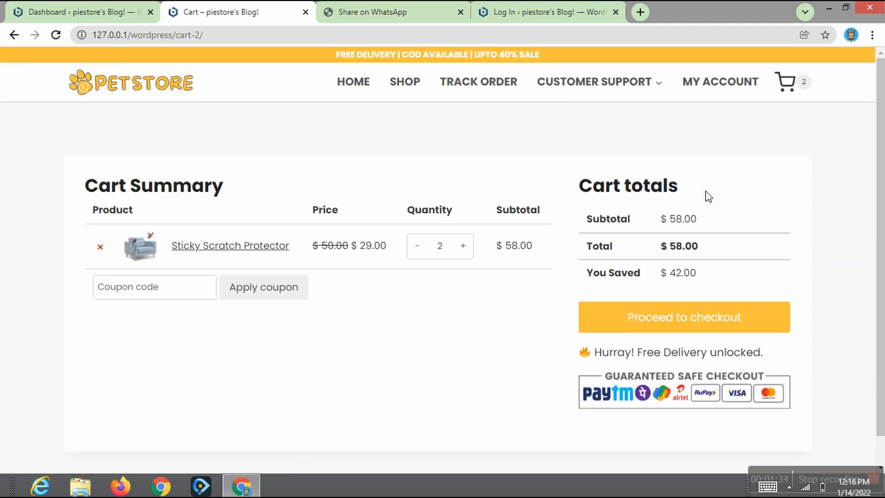
{"action": "left_click", "coordinate": [661, 330]}
{"action": "scroll", "coordinate": [592, 324], "scroll_direction": "down", "scroll_amount": 3}
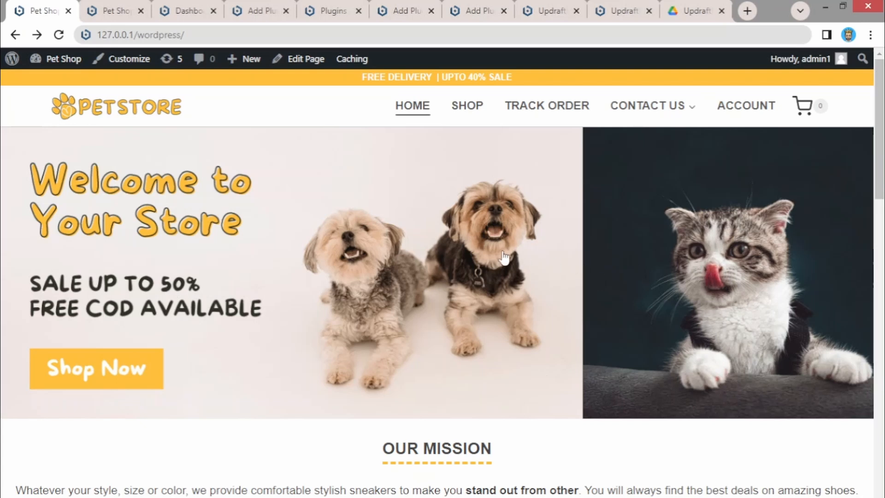
Step: Open the site's admin dashboard at 127.0.0.1/wordpress/wp-admin and dismiss the UpdraftPlus thank-you notice for 12 months
{"action": "left_click", "coordinate": [198, 35]}
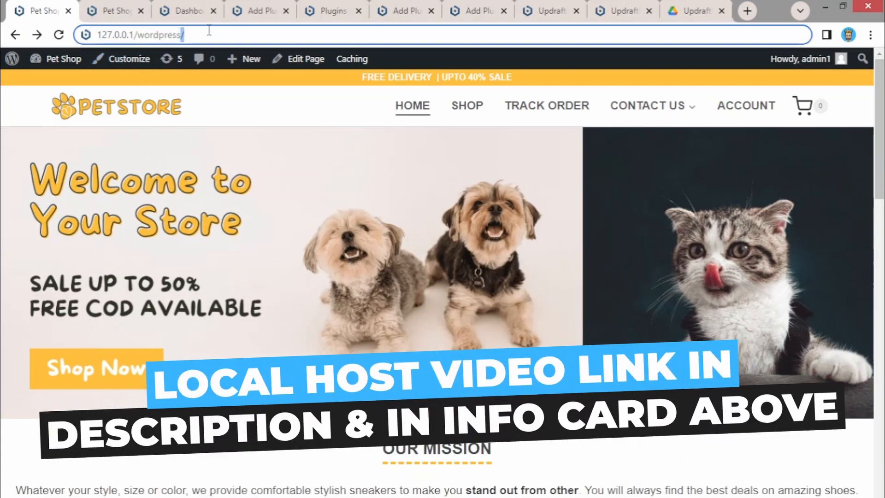
{"action": "scroll", "coordinate": [263, 175], "scroll_direction": "down", "scroll_amount": 3}
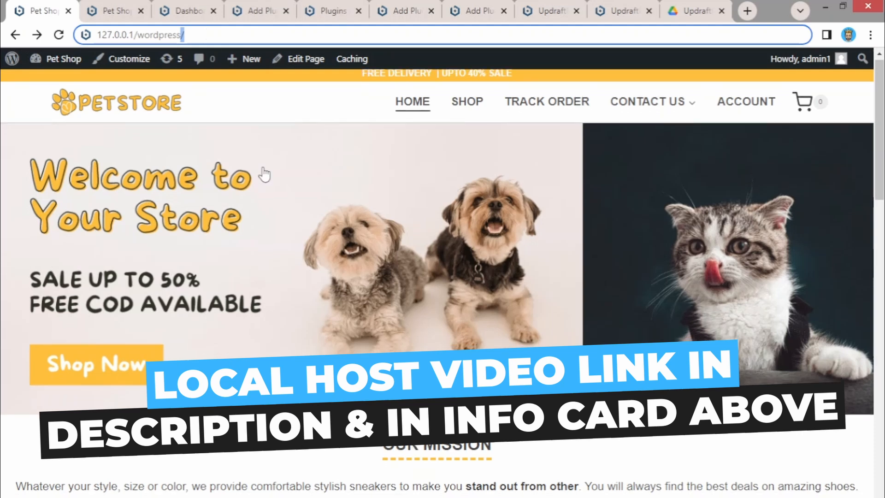
{"action": "scroll", "coordinate": [262, 178], "scroll_direction": "up", "scroll_amount": 3}
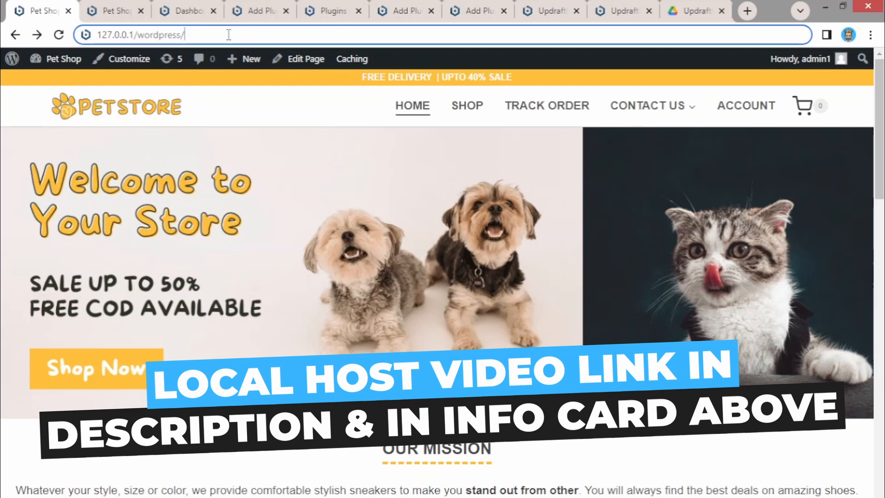
{"action": "type", "text": "wp-"}
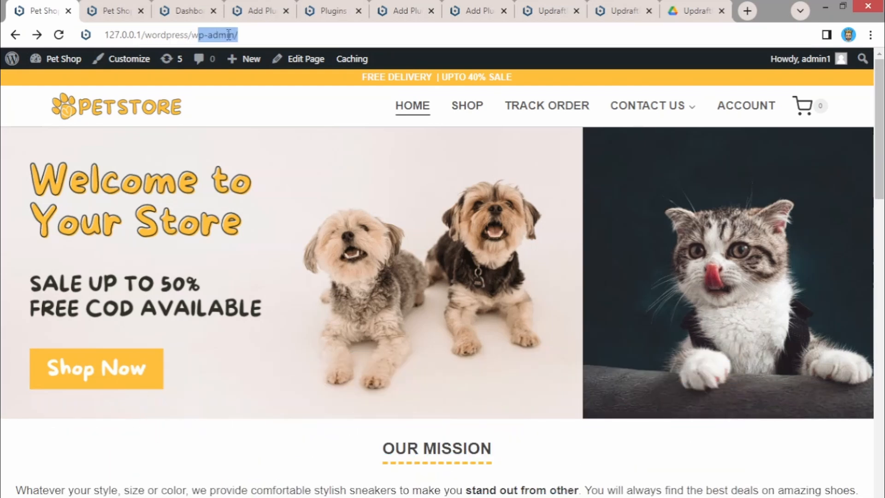
{"action": "type", "text": "admin"}
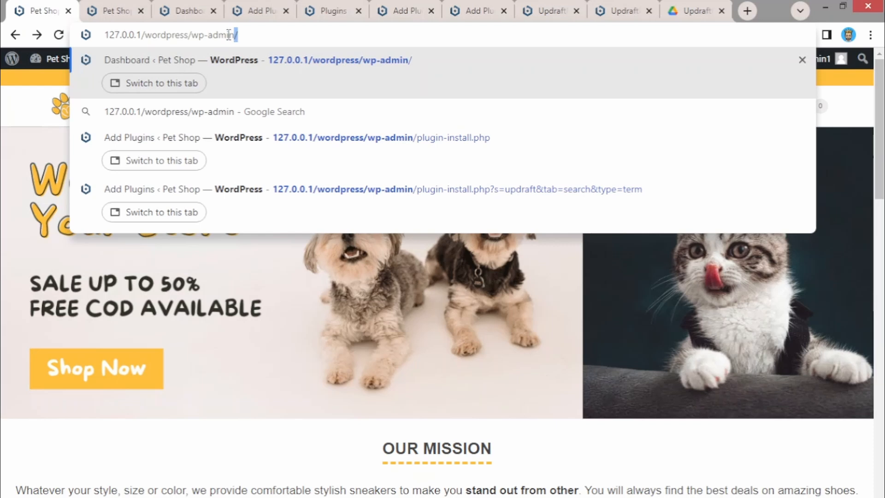
{"action": "key", "text": "Return"}
{"action": "left_click", "coordinate": [194, 10]}
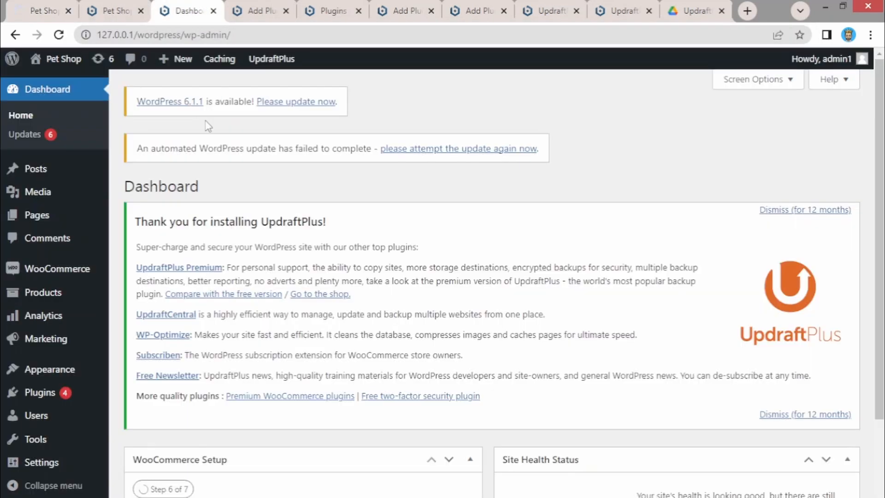
{"action": "left_click", "coordinate": [773, 211]}
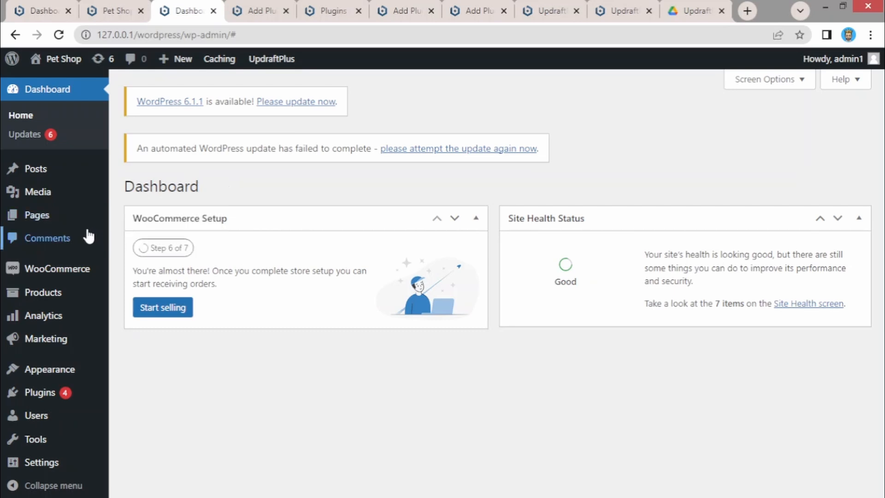
Step: Search for "updraft" among the new plugins available to add to the site
{"action": "mouse_move", "coordinate": [52, 398]}
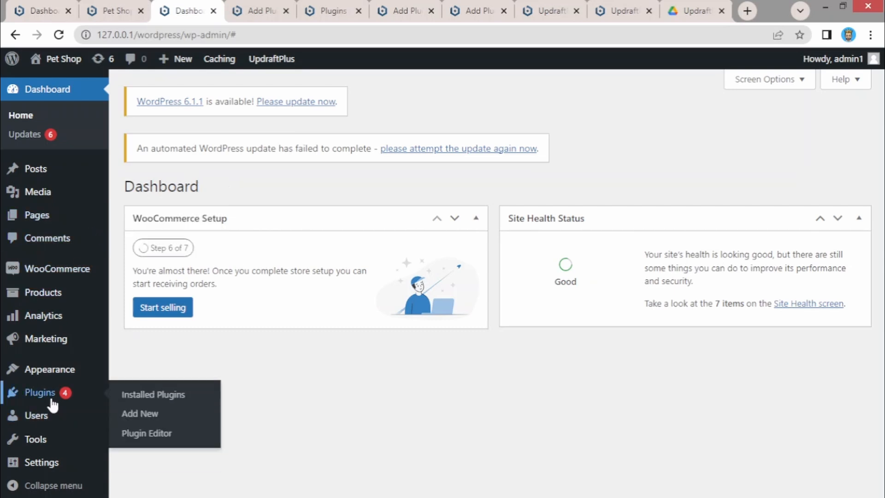
{"action": "left_click", "coordinate": [147, 416]}
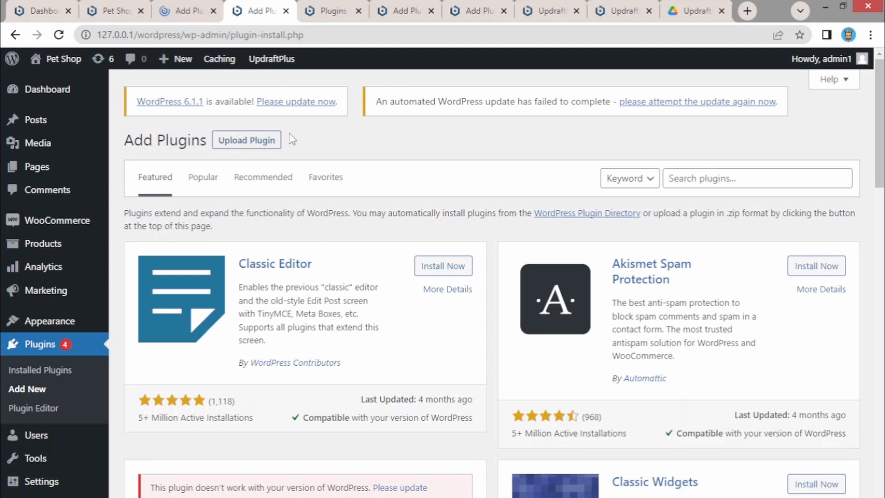
{"action": "left_click", "coordinate": [681, 180]}
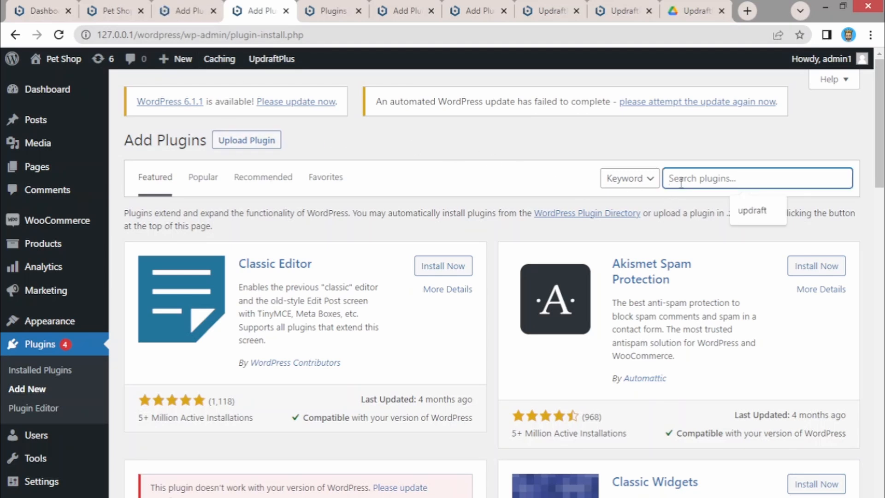
{"action": "key", "text": "Down"}
{"action": "key", "text": "Return"}
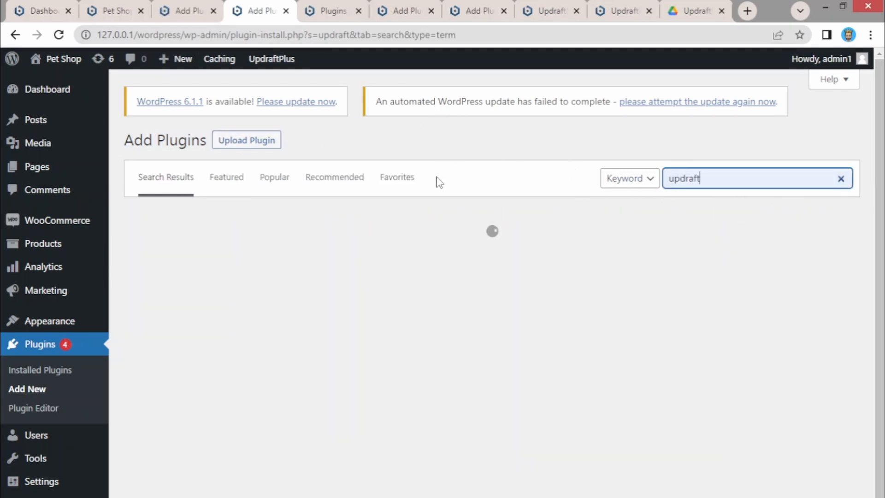
Step: Review the UpdraftPlus WordPress Backup Plugin at its install and activate stages across the already open pages
{"action": "left_click", "coordinate": [343, 11]}
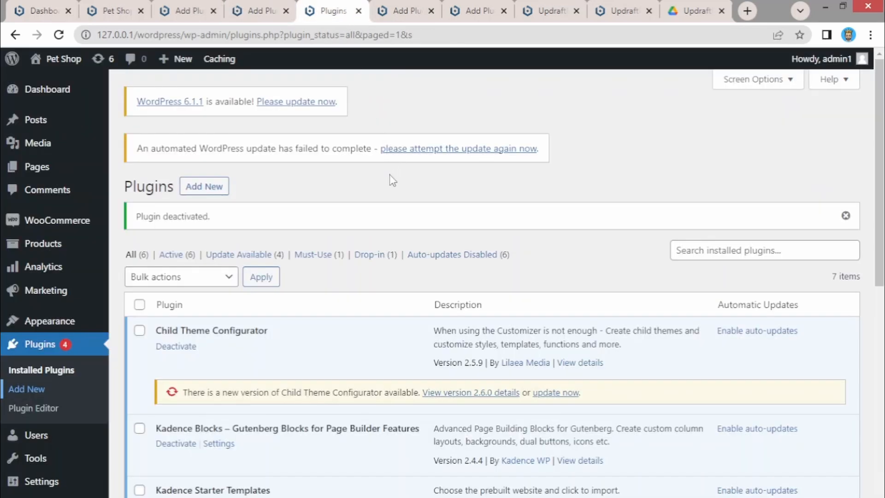
{"action": "left_click", "coordinate": [394, 6]}
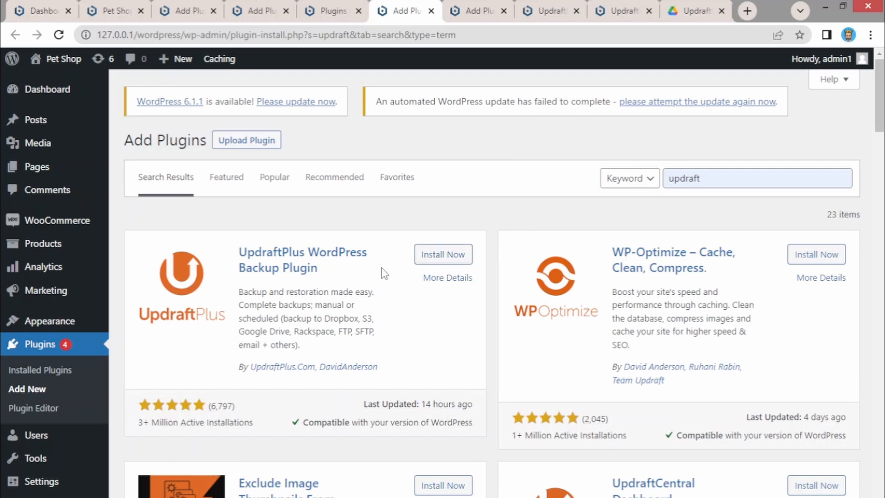
{"action": "left_click", "coordinate": [479, 10]}
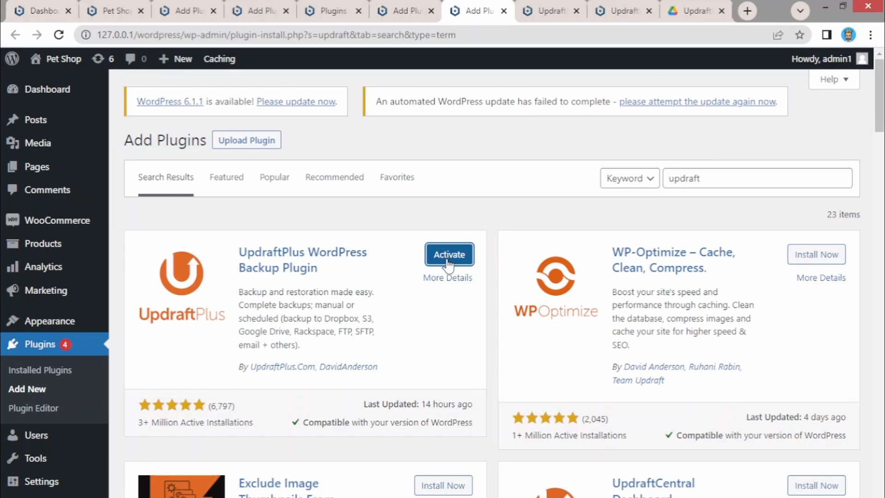
{"action": "left_click", "coordinate": [549, 11]}
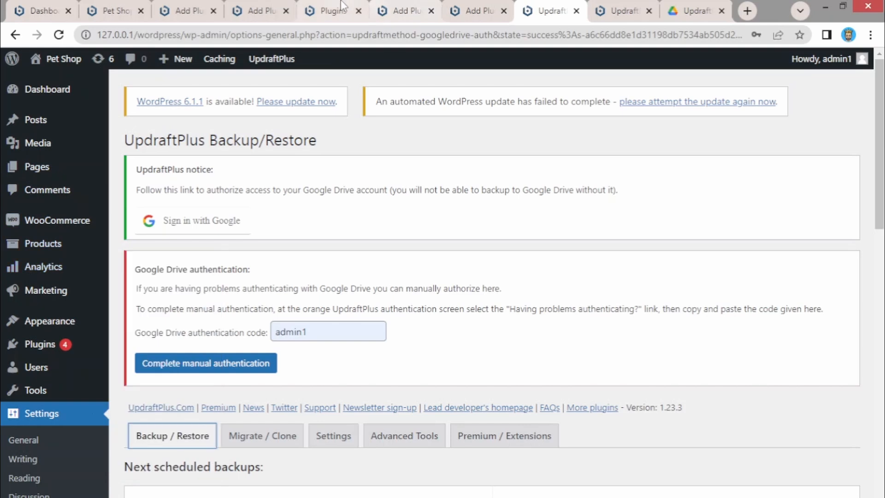
{"action": "left_click", "coordinate": [287, 3]}
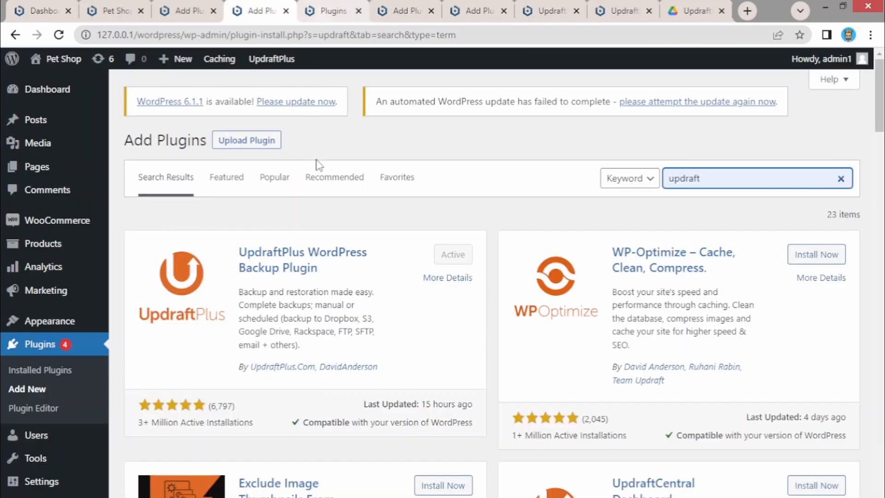
{"action": "left_click", "coordinate": [471, 14]}
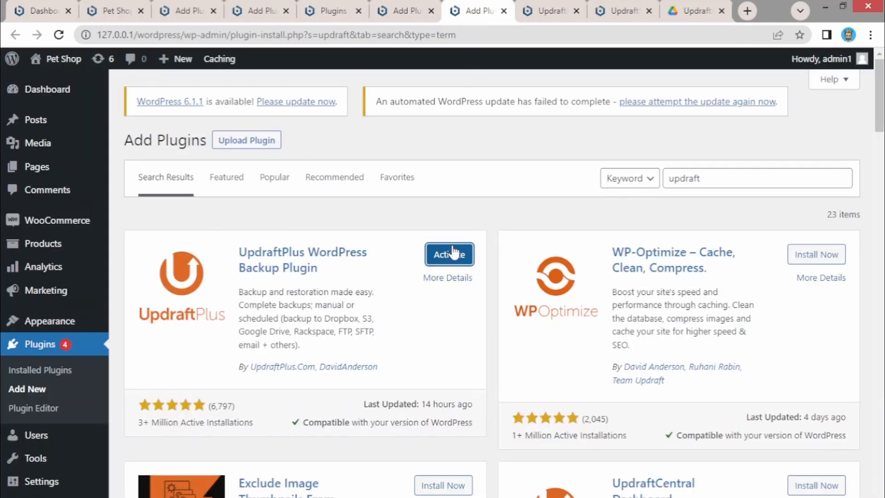
Step: Open the UpdraftPlus Backup / Restore page, stop the backup in progress and dismiss the abort message
{"action": "left_click", "coordinate": [527, 10]}
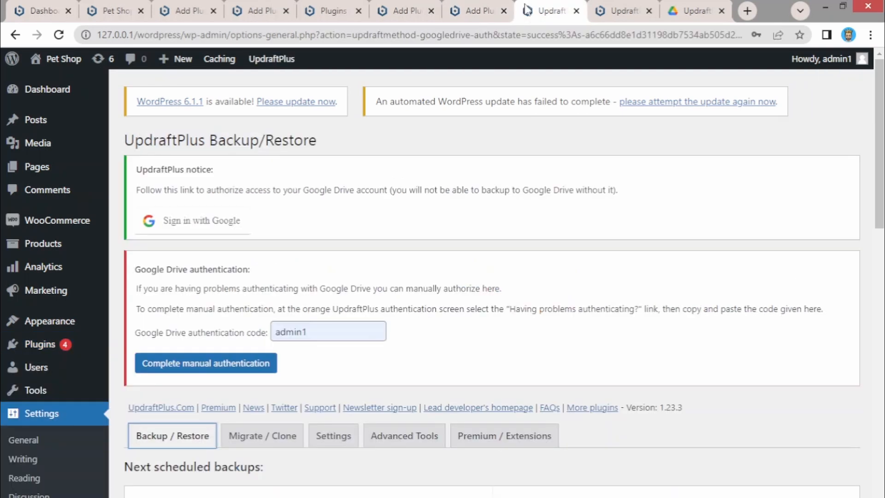
{"action": "mouse_move", "coordinate": [277, 56]}
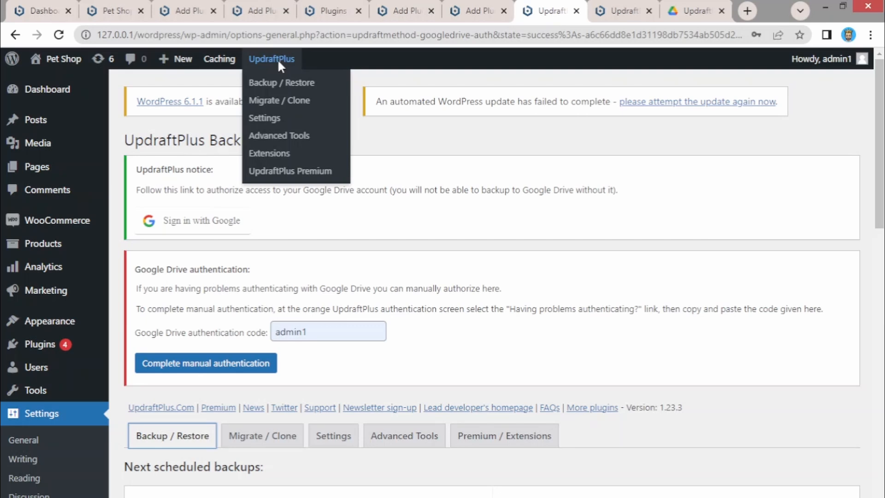
{"action": "left_click", "coordinate": [278, 83]}
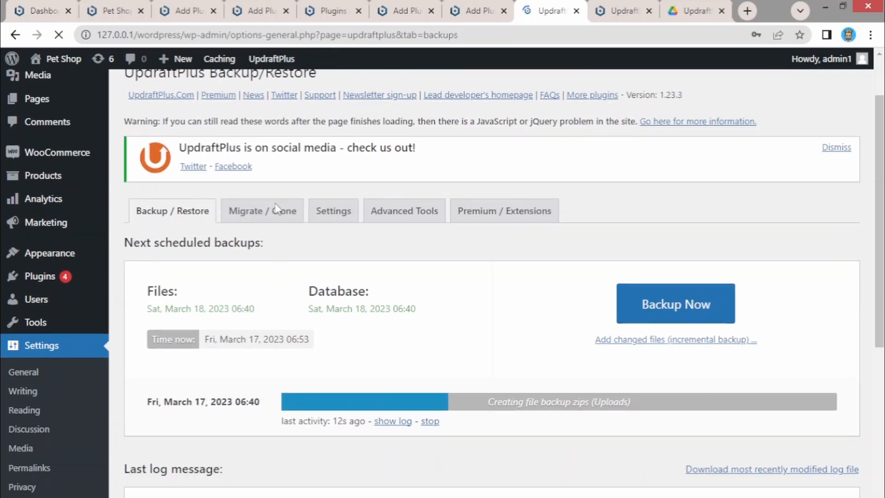
{"action": "scroll", "coordinate": [276, 203], "scroll_direction": "down", "scroll_amount": 4}
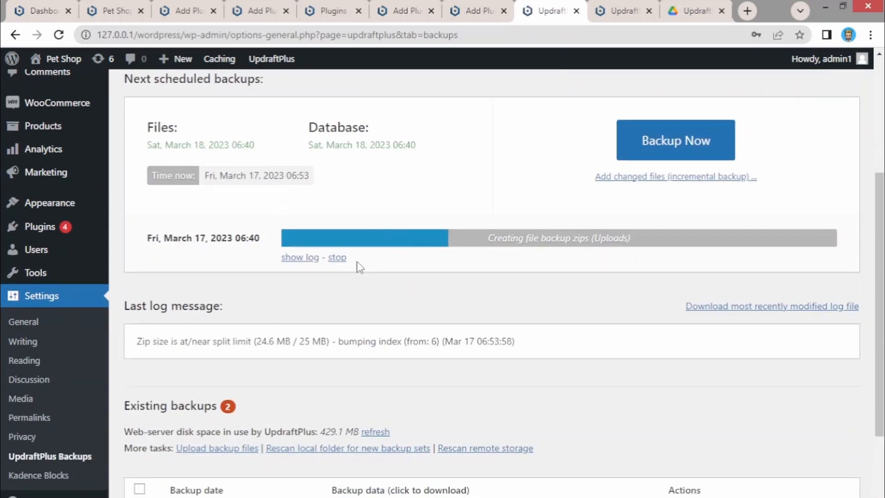
{"action": "left_click", "coordinate": [337, 258]}
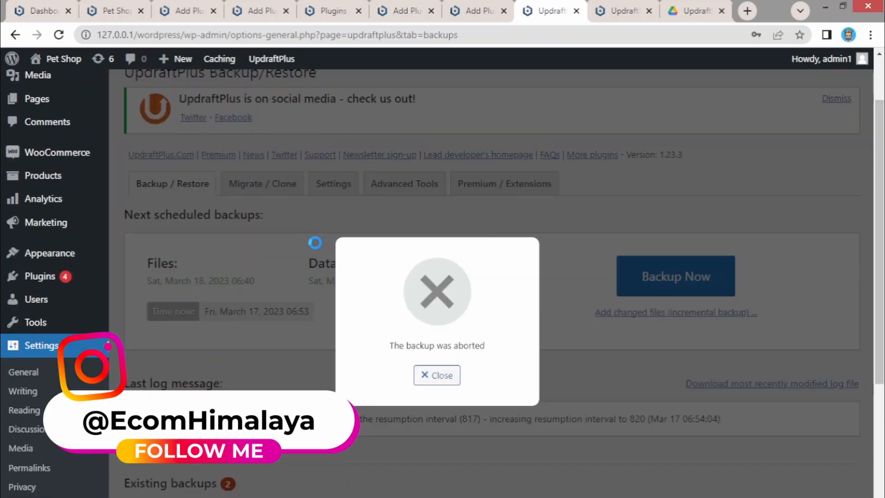
{"action": "left_click", "coordinate": [437, 375]}
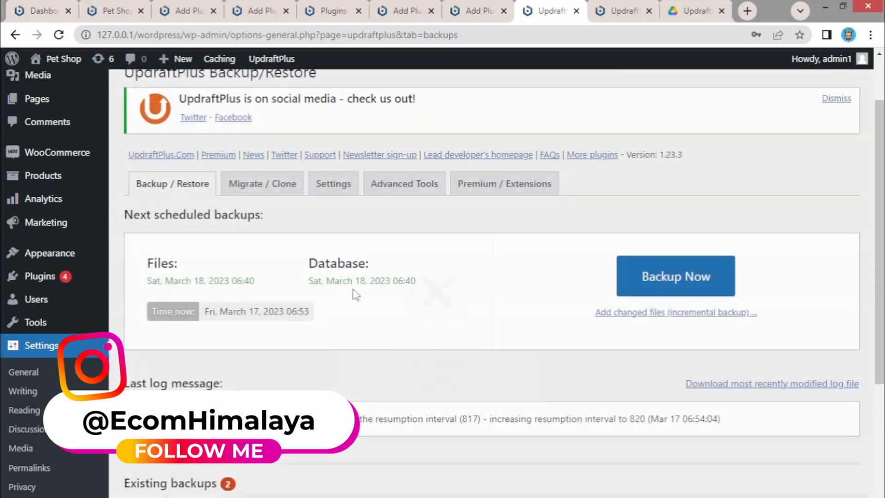
Step: Set both the files and database backup schedules to Daily in the UpdraftPlus settings
{"action": "scroll", "coordinate": [267, 230], "scroll_direction": "down", "scroll_amount": 2}
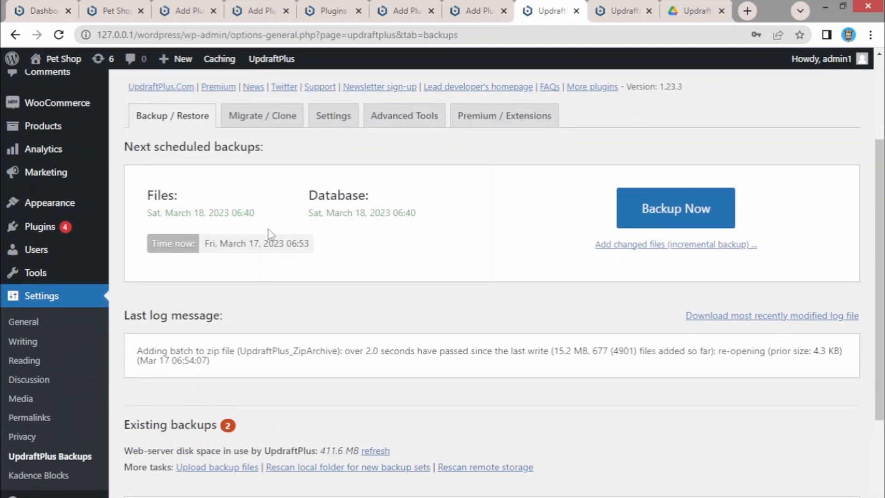
{"action": "scroll", "coordinate": [268, 233], "scroll_direction": "down", "scroll_amount": 3}
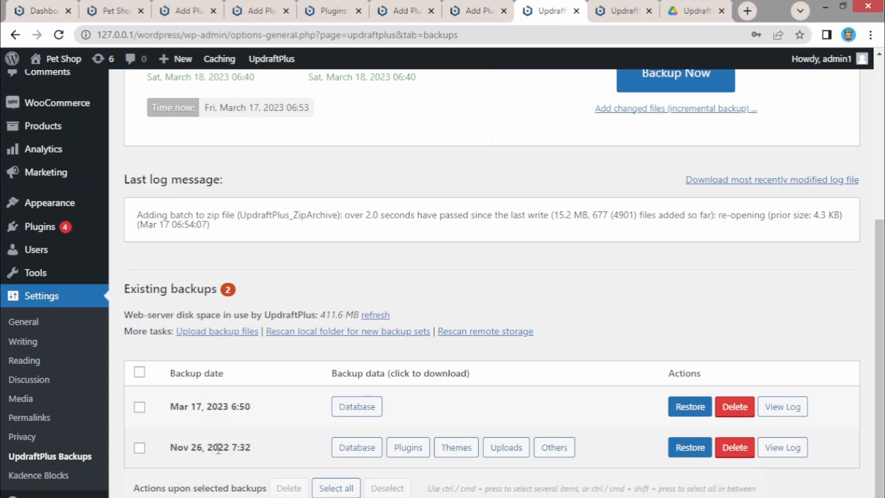
{"action": "scroll", "coordinate": [219, 443], "scroll_direction": "up", "scroll_amount": 3}
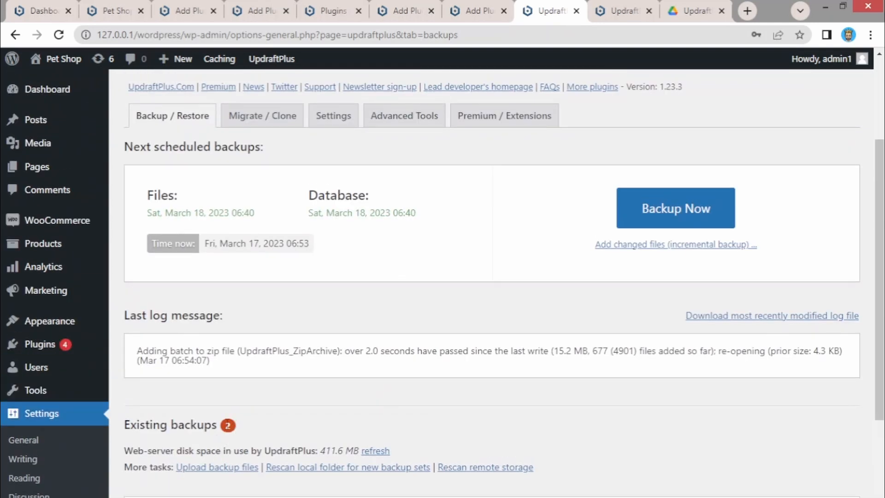
{"action": "scroll", "coordinate": [233, 422], "scroll_direction": "down", "scroll_amount": 2}
{"action": "scroll", "coordinate": [228, 438], "scroll_direction": "up", "scroll_amount": 4}
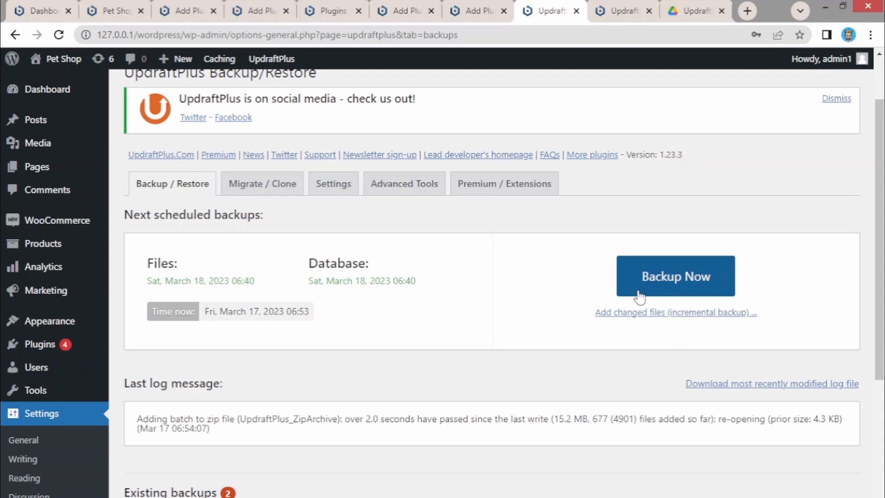
{"action": "left_click", "coordinate": [338, 190]}
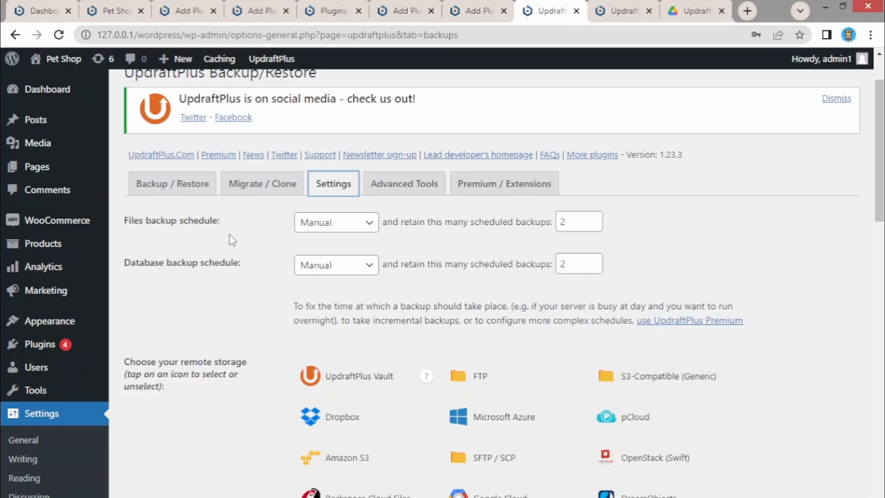
{"action": "left_click", "coordinate": [327, 233]}
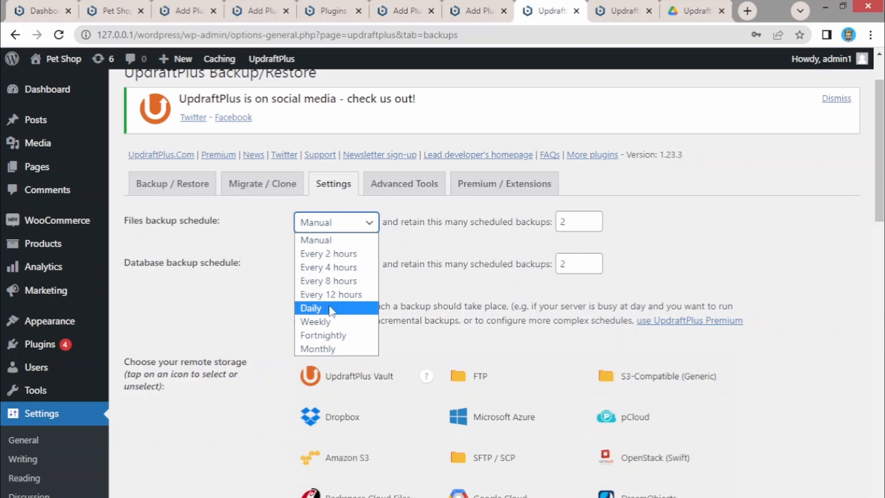
{"action": "left_click", "coordinate": [329, 308]}
{"action": "left_click", "coordinate": [330, 266]}
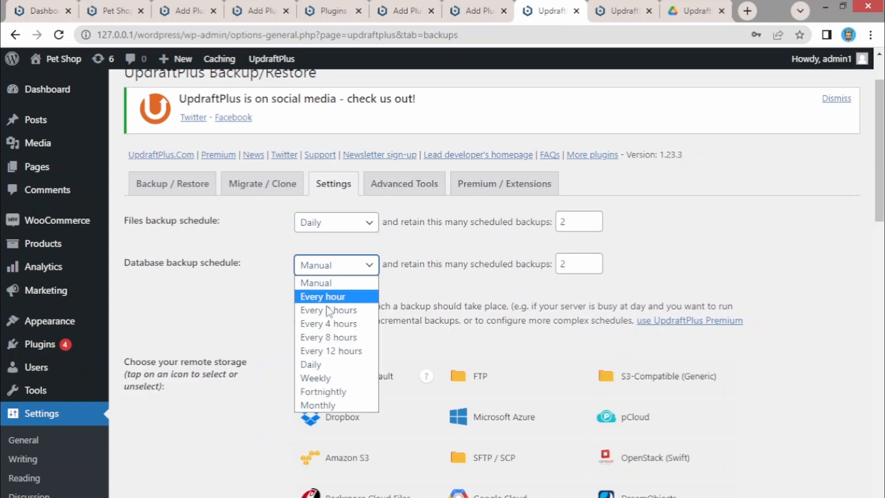
{"action": "left_click", "coordinate": [327, 365]}
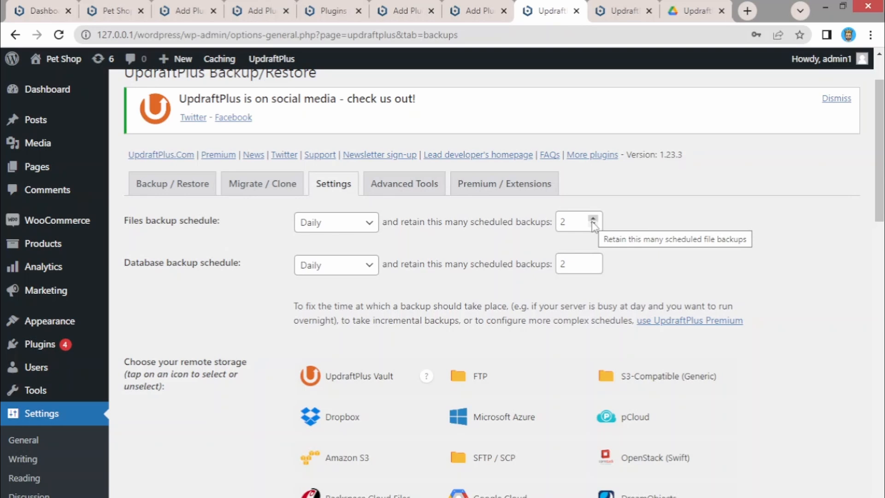
Step: Select Google Drive as the remote storage for the UpdraftPlus backups
{"action": "scroll", "coordinate": [576, 219], "scroll_direction": "down", "scroll_amount": 5}
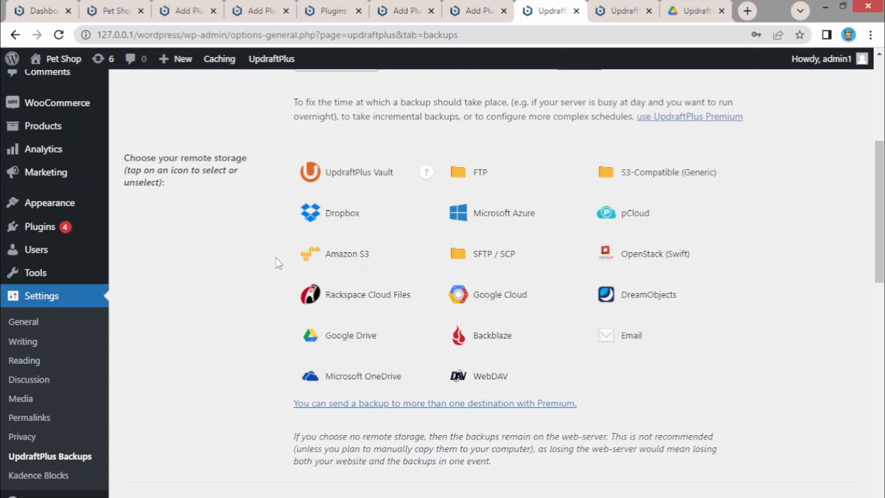
{"action": "left_click", "coordinate": [334, 343]}
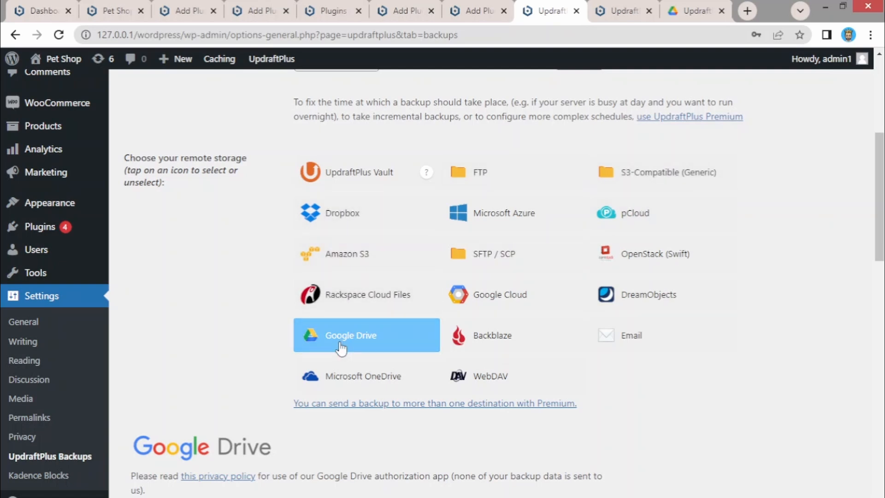
Step: Review the Google Drive folder and authentication options, the files included in the backup, and the email report and expert settings
{"action": "scroll", "coordinate": [498, 245], "scroll_direction": "down", "scroll_amount": 2}
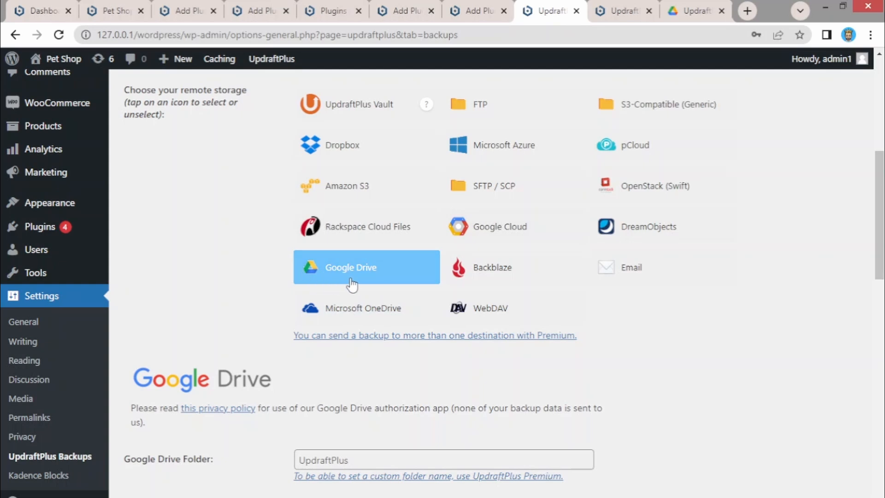
{"action": "scroll", "coordinate": [351, 273], "scroll_direction": "down", "scroll_amount": 4}
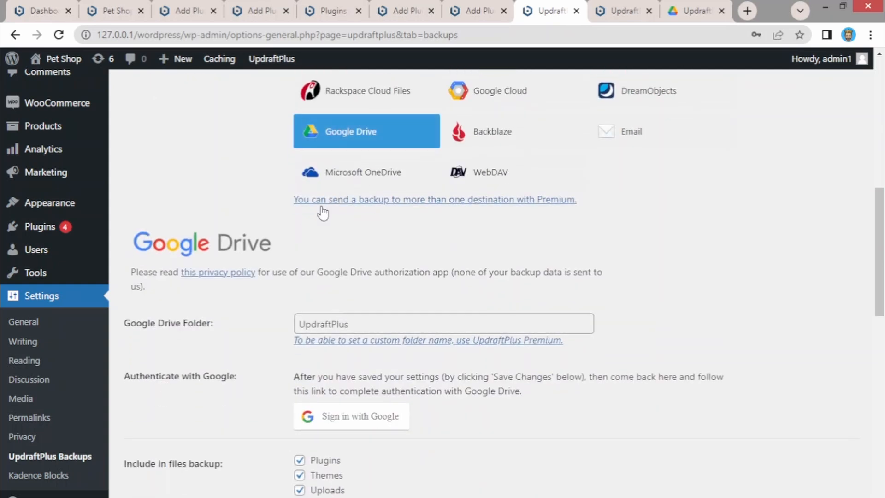
{"action": "scroll", "coordinate": [344, 166], "scroll_direction": "down", "scroll_amount": 4}
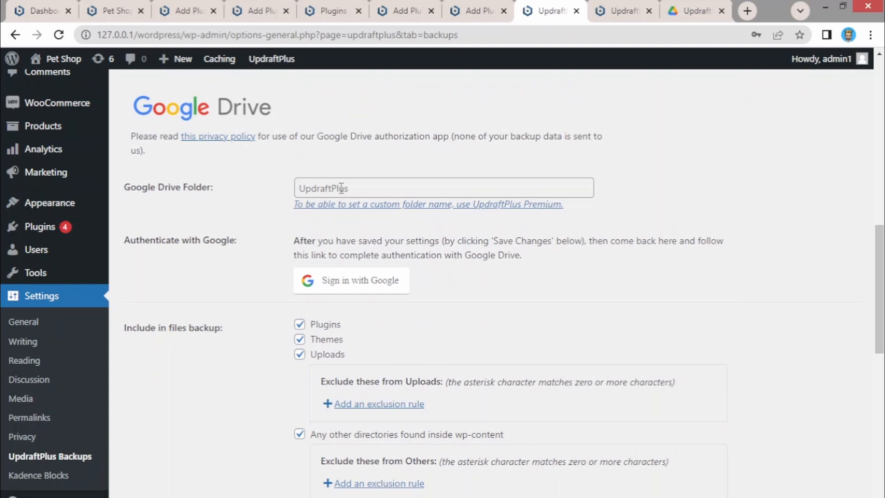
{"action": "scroll", "coordinate": [351, 188], "scroll_direction": "down", "scroll_amount": 2}
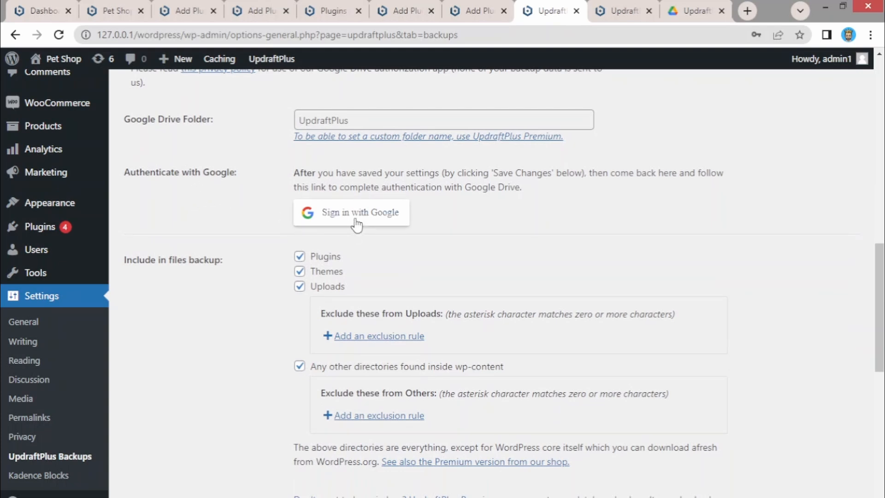
{"action": "scroll", "coordinate": [198, 233], "scroll_direction": "down", "scroll_amount": 2}
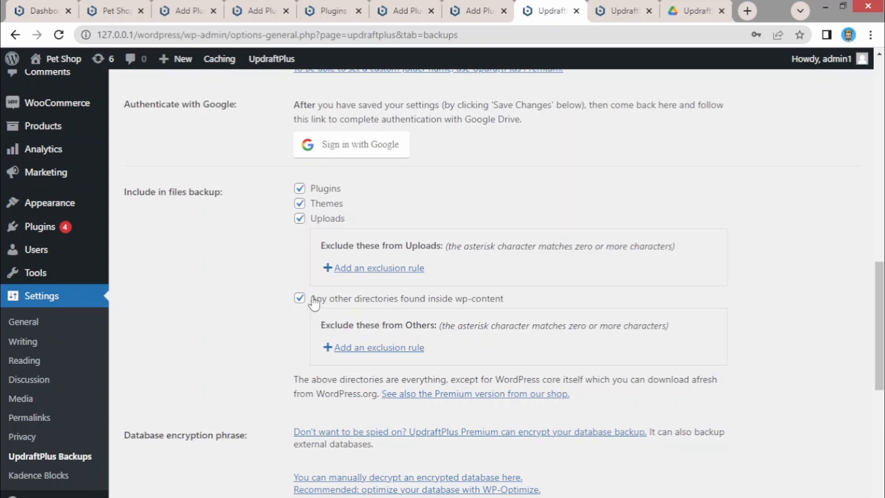
{"action": "scroll", "coordinate": [310, 295], "scroll_direction": "down", "scroll_amount": 4}
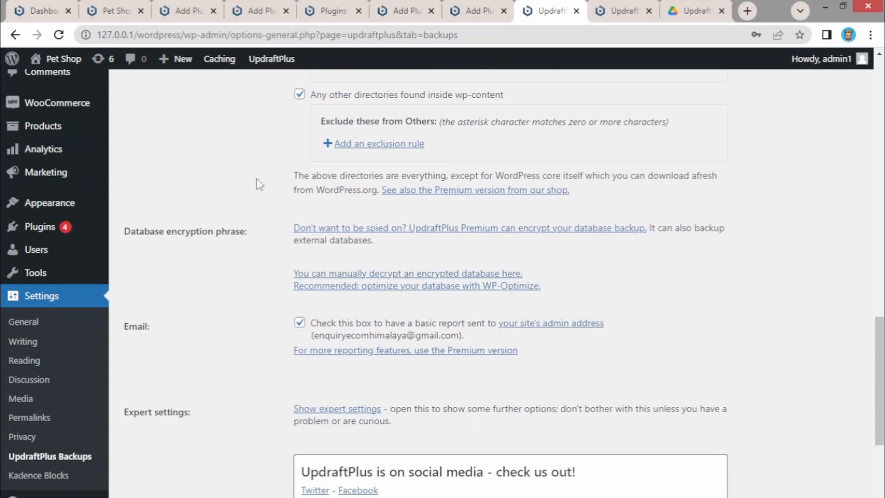
{"action": "scroll", "coordinate": [260, 184], "scroll_direction": "down", "scroll_amount": 3}
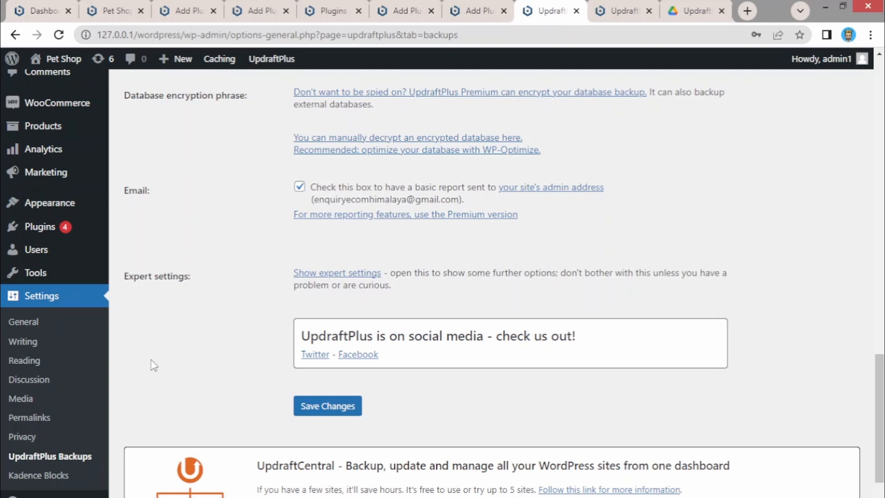
{"action": "scroll", "coordinate": [46, 440], "scroll_direction": "down", "scroll_amount": 1}
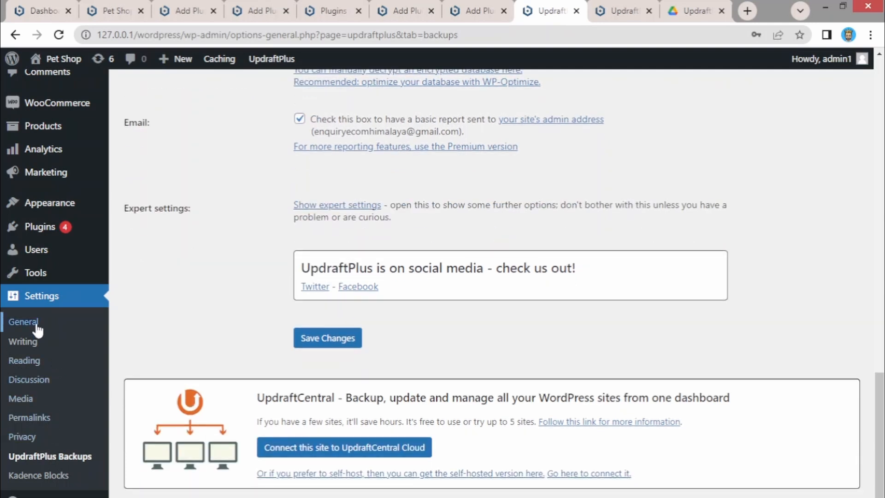
Step: Open the General settings in a separate page, check the Administration Email Address, and return to the UpdraftPlus settings
{"action": "middle_click", "coordinate": [37, 326]}
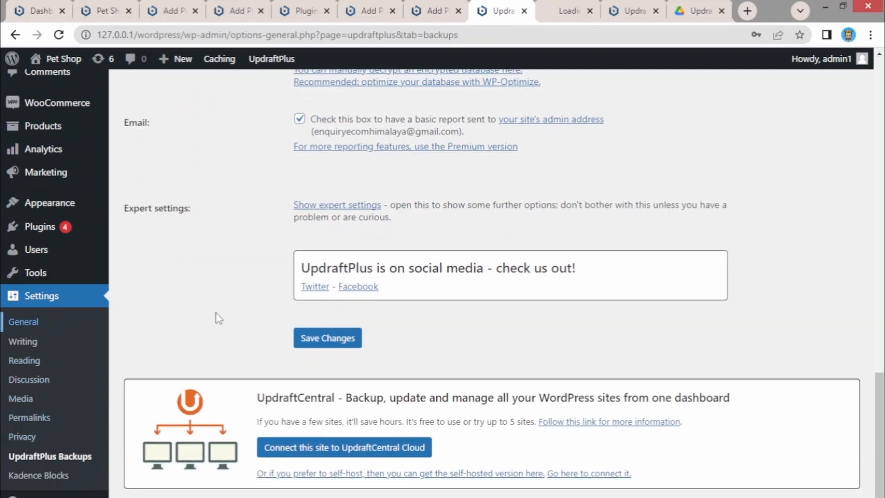
{"action": "left_click", "coordinate": [567, 14]}
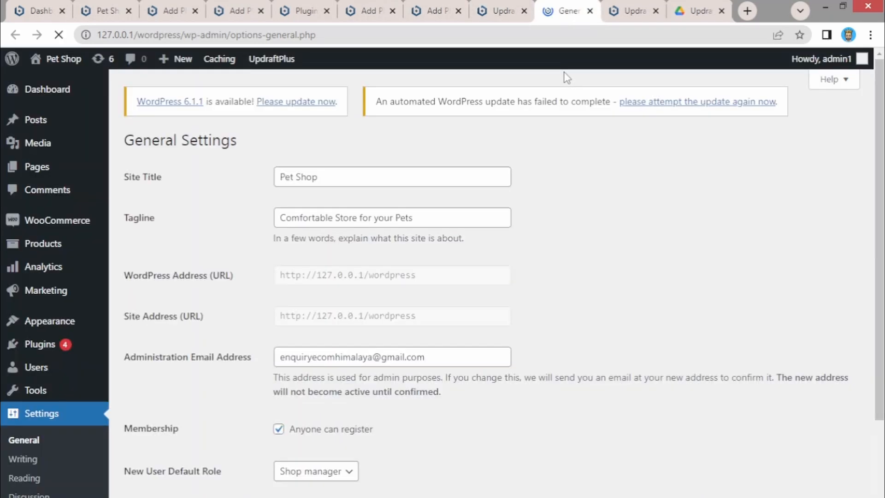
{"action": "scroll", "coordinate": [349, 275], "scroll_direction": "down", "scroll_amount": 2}
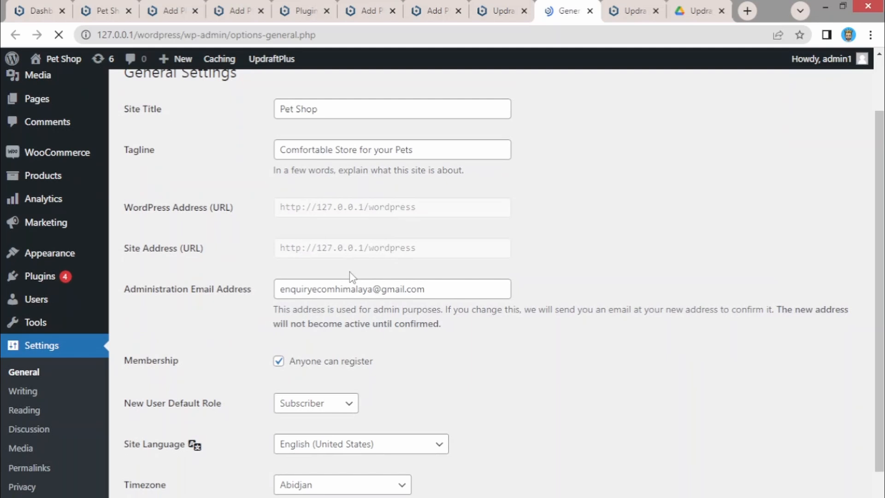
{"action": "triple_click", "coordinate": [314, 292]}
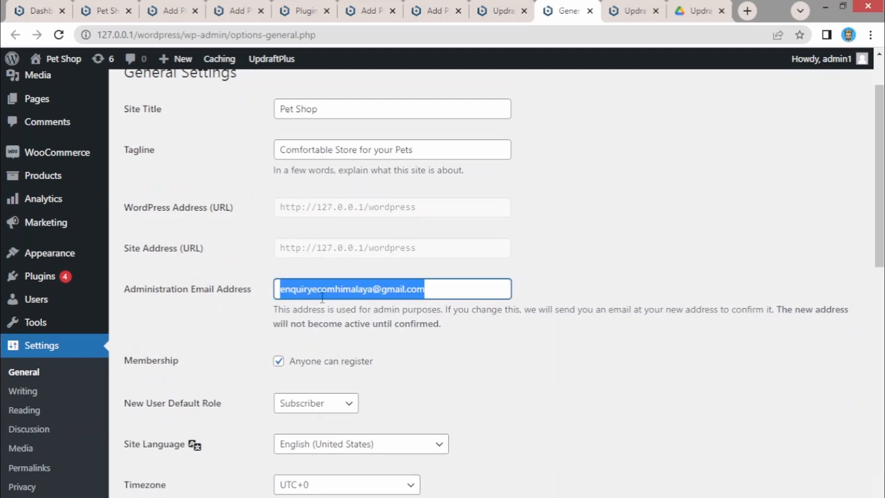
{"action": "scroll", "coordinate": [319, 298], "scroll_direction": "down", "scroll_amount": 10}
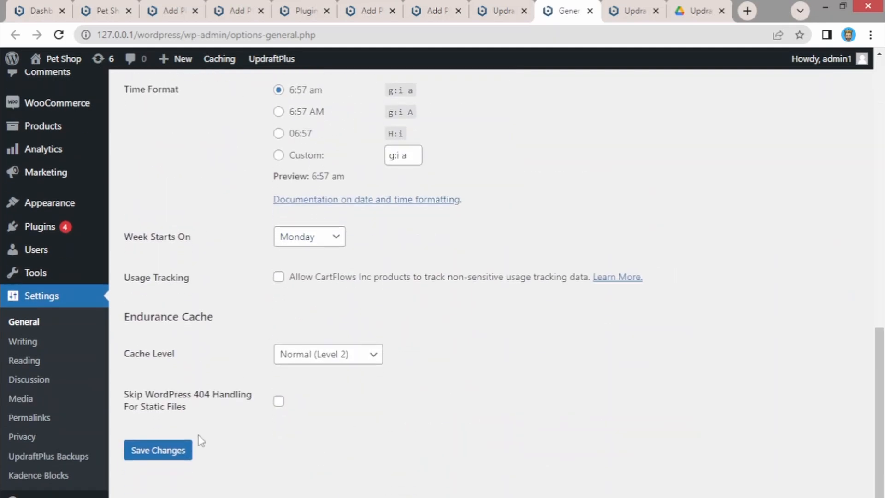
{"action": "scroll", "coordinate": [362, 279], "scroll_direction": "up", "scroll_amount": 10}
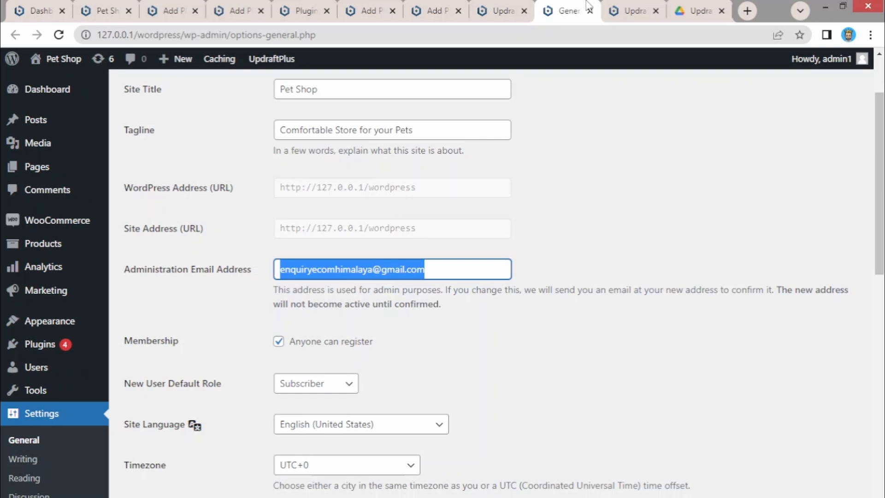
{"action": "left_click", "coordinate": [509, 10]}
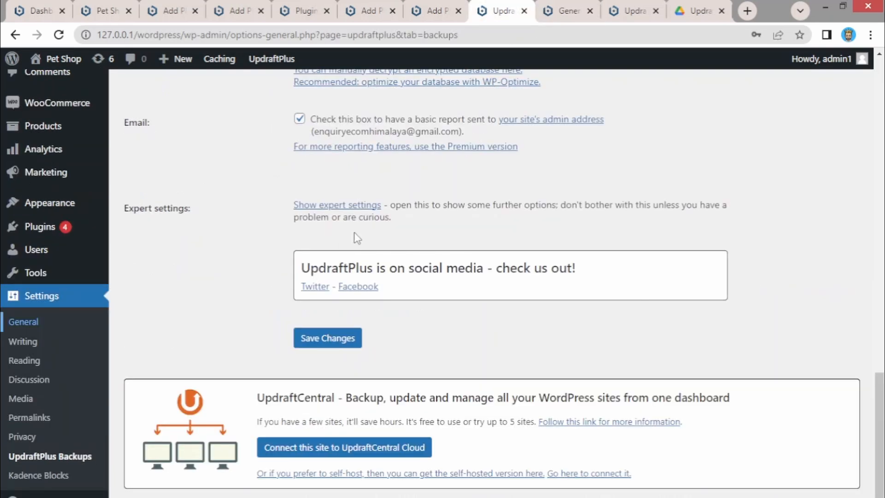
Step: Check the email report option and save the UpdraftPlus settings
{"action": "scroll", "coordinate": [354, 231], "scroll_direction": "up", "scroll_amount": 4}
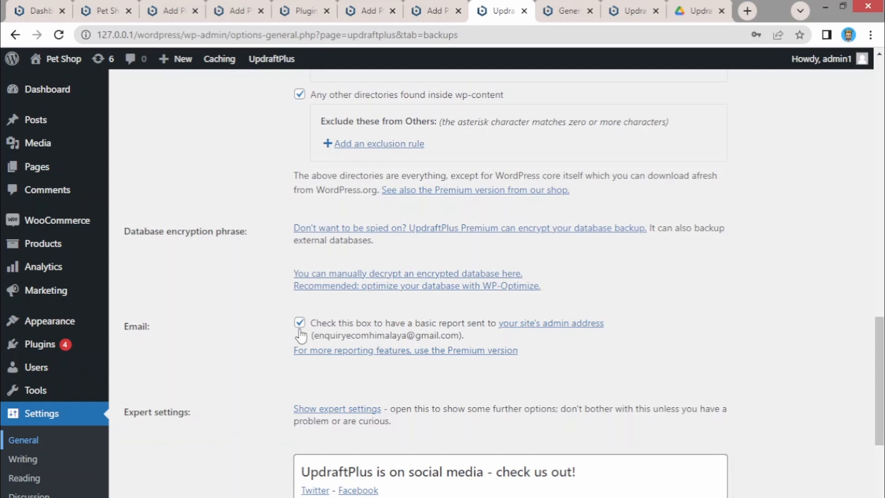
{"action": "scroll", "coordinate": [300, 330], "scroll_direction": "down", "scroll_amount": 4}
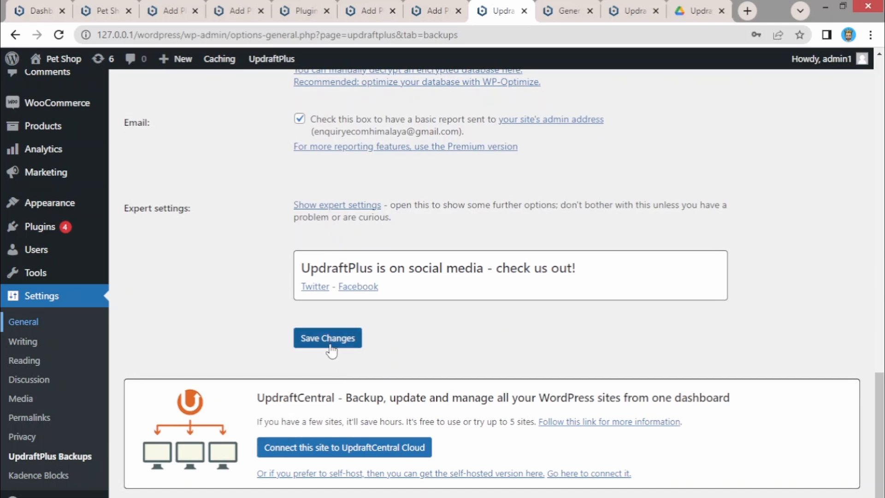
{"action": "left_click", "coordinate": [324, 345]}
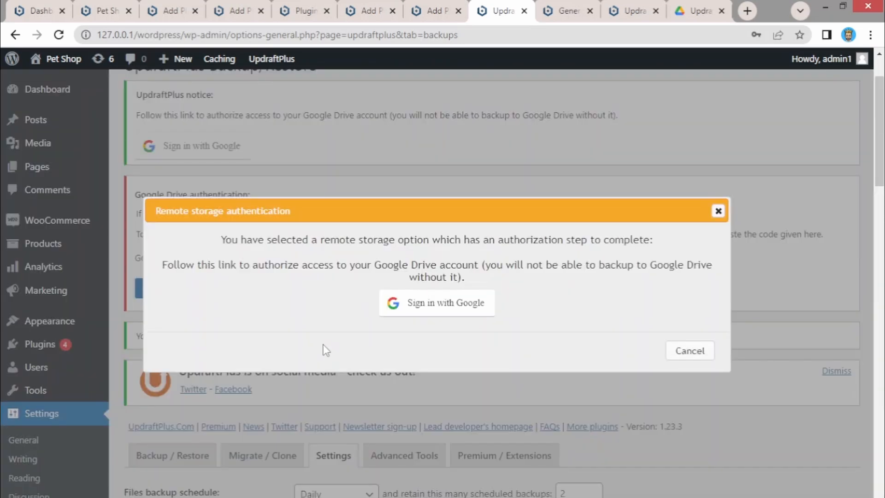
Step: Sign in with the Google account matching the site's admin email, allow UpdraftPlus access to Google Drive and complete the setup
{"action": "left_click", "coordinate": [418, 307]}
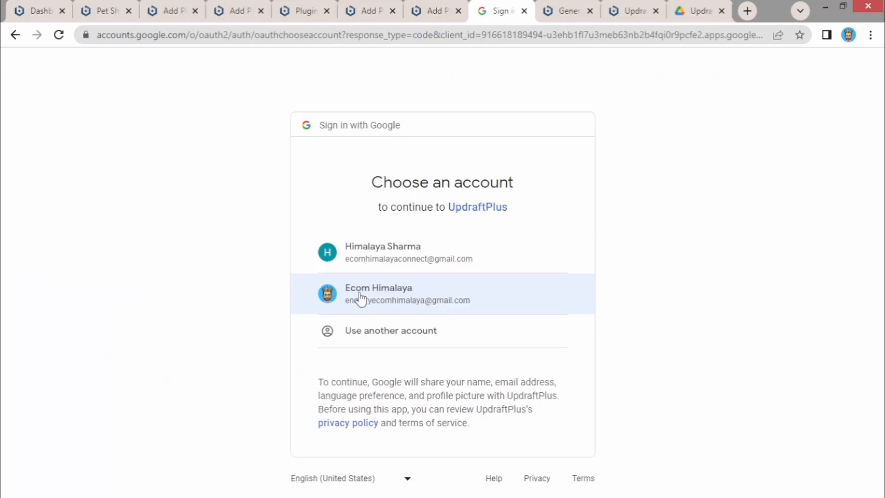
{"action": "left_click", "coordinate": [361, 299]}
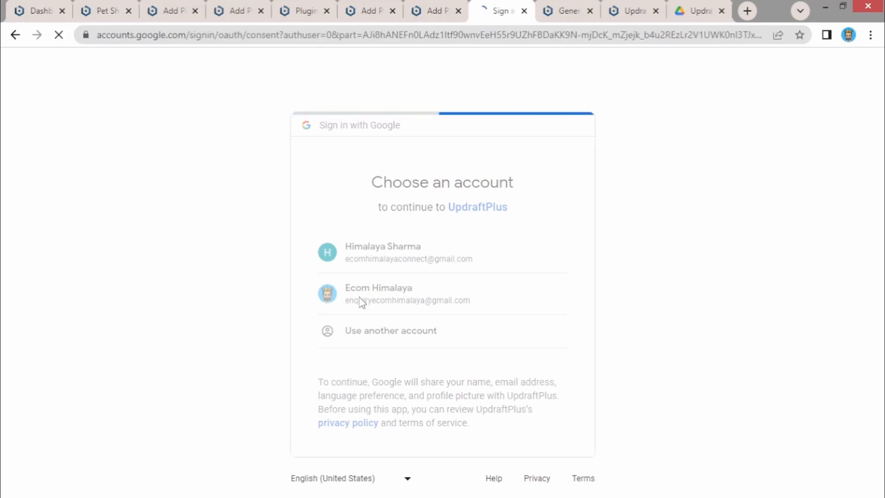
{"action": "scroll", "coordinate": [563, 424], "scroll_direction": "down", "scroll_amount": 1}
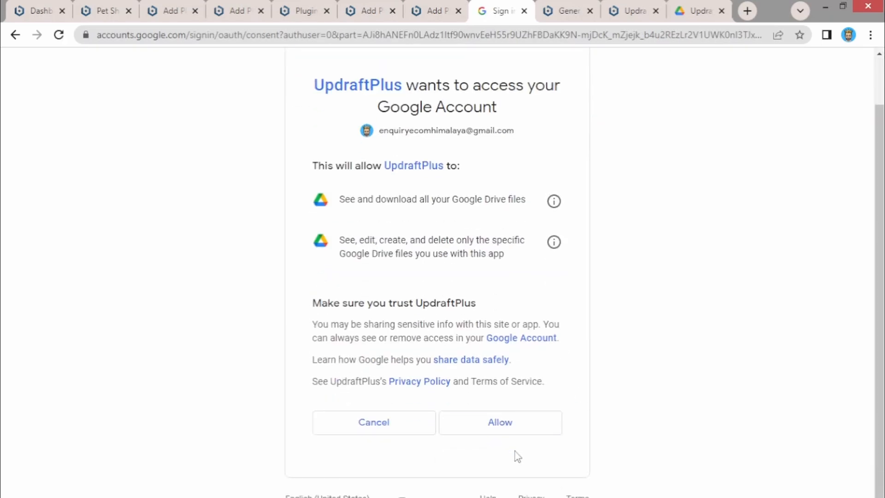
{"action": "left_click", "coordinate": [515, 425]}
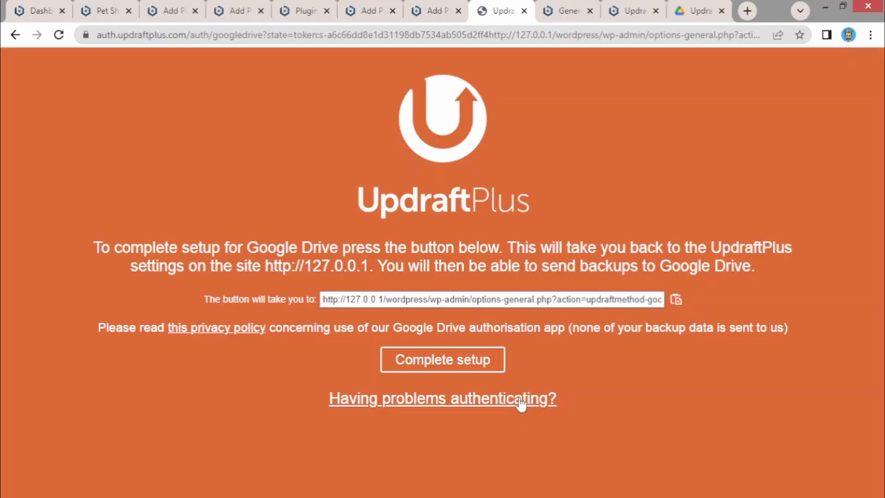
{"action": "left_click", "coordinate": [497, 367]}
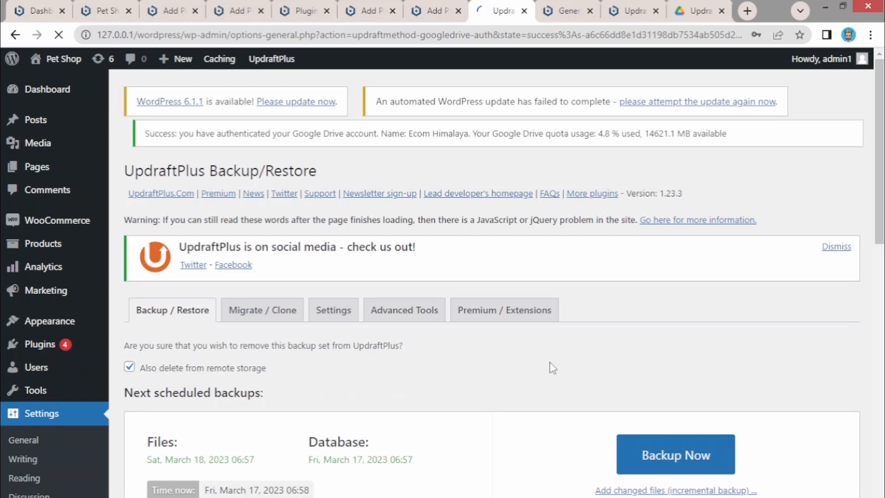
Step: Abort the file backup still running on the Backup / Restore page and close the resulting notice
{"action": "scroll", "coordinate": [553, 300], "scroll_direction": "down", "scroll_amount": 3}
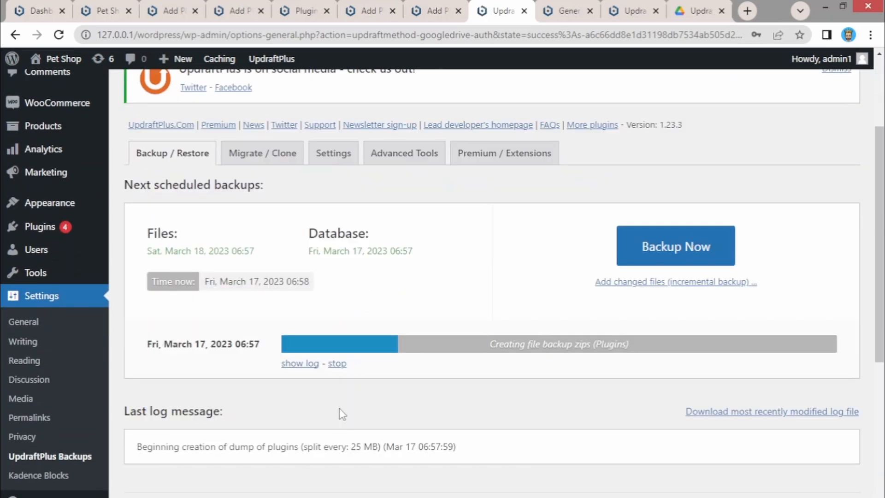
{"action": "left_click", "coordinate": [422, 364]}
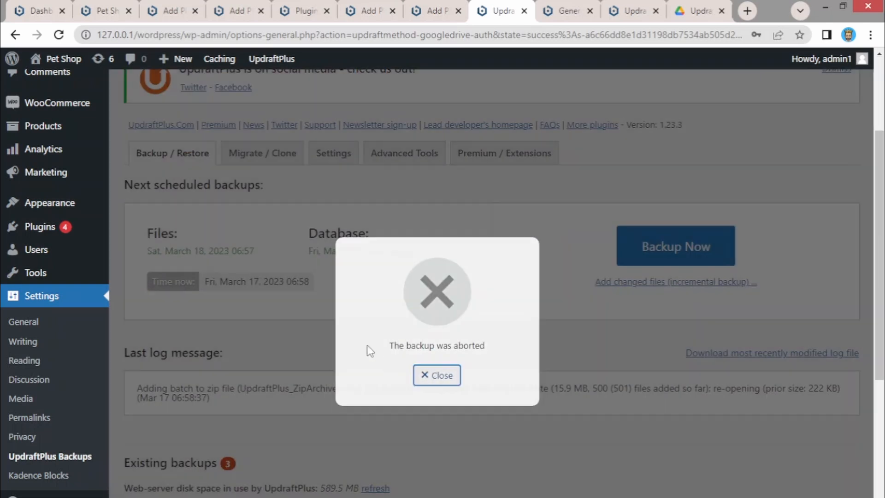
{"action": "scroll", "coordinate": [237, 242], "scroll_direction": "up", "scroll_amount": 3}
{"action": "scroll", "coordinate": [213, 306], "scroll_direction": "down", "scroll_amount": 3}
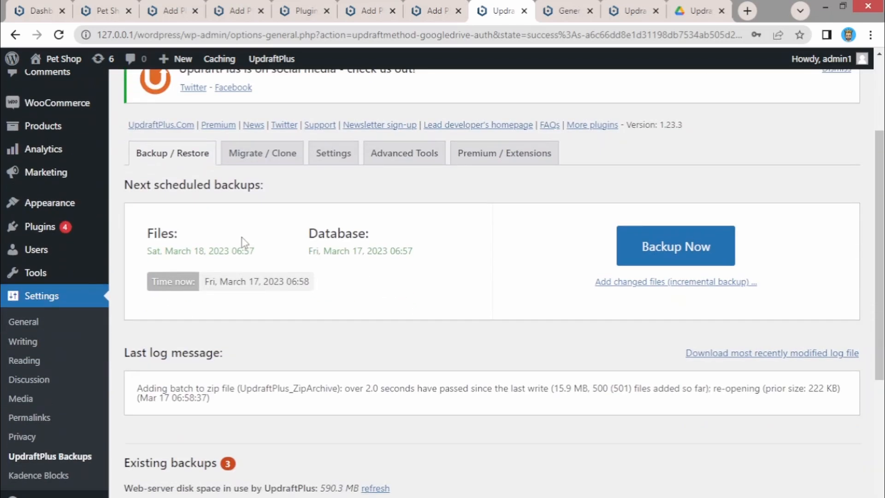
Step: Start a new manual backup that includes the database and files and is sent to remote storage
{"action": "scroll", "coordinate": [245, 242], "scroll_direction": "down", "scroll_amount": 3}
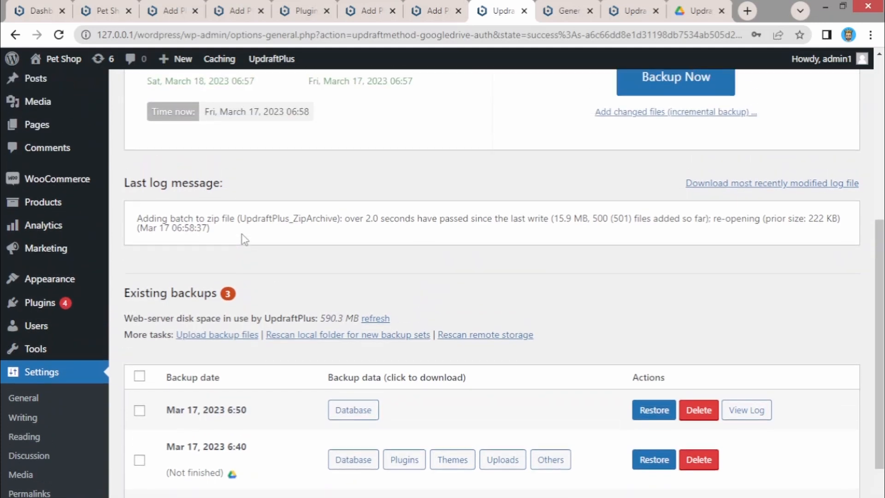
{"action": "scroll", "coordinate": [244, 239], "scroll_direction": "up", "scroll_amount": 5}
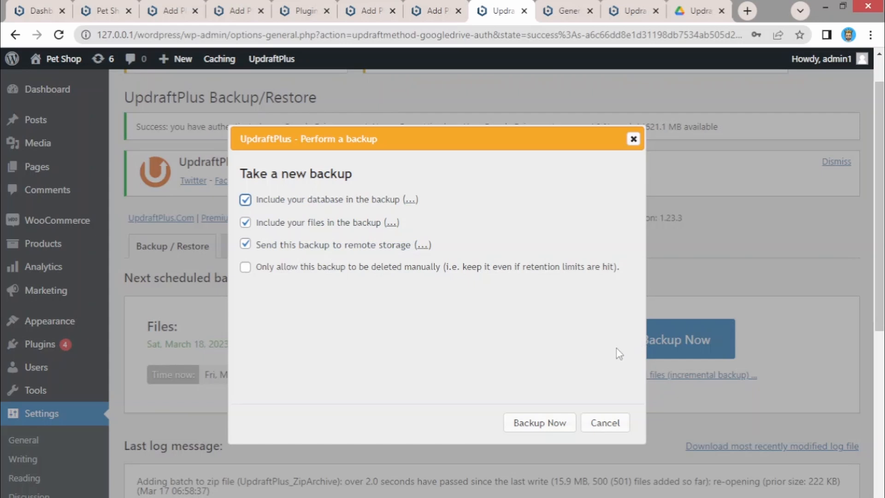
{"action": "left_click", "coordinate": [538, 422]}
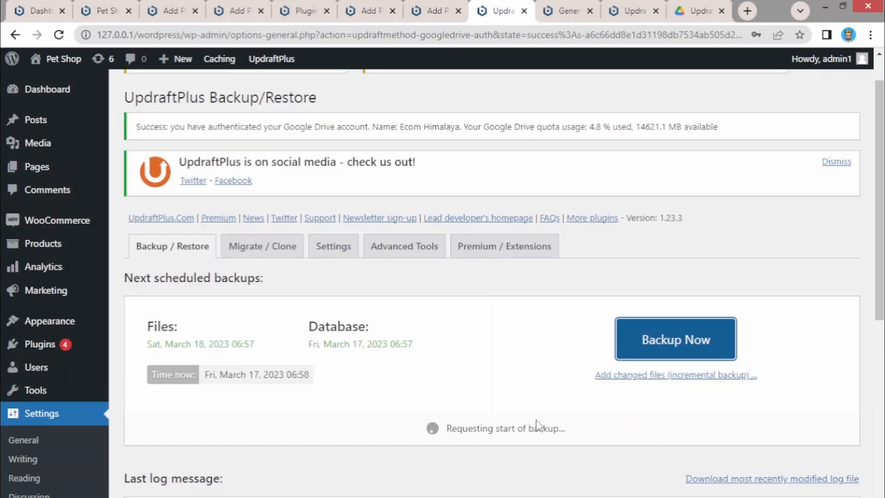
Step: Check the last log message and the existing backups list while the manual backup starts
{"action": "scroll", "coordinate": [559, 338], "scroll_direction": "down", "scroll_amount": 3}
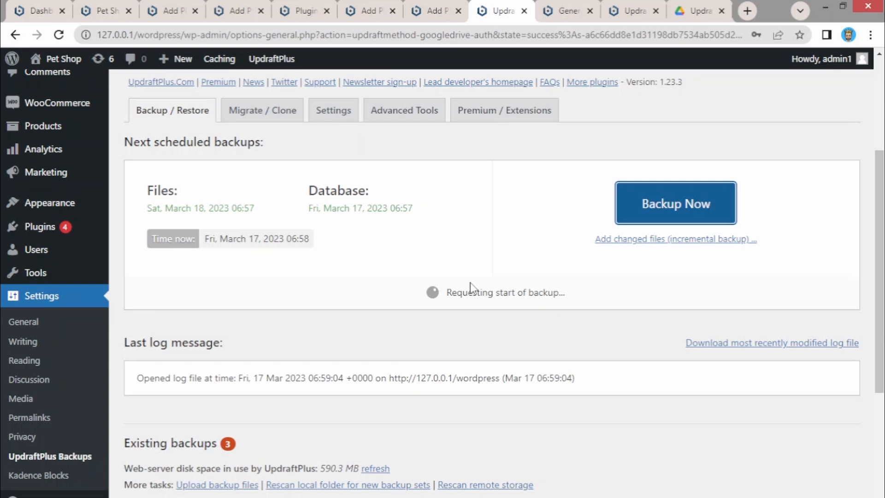
{"action": "scroll", "coordinate": [464, 288], "scroll_direction": "down", "scroll_amount": 5}
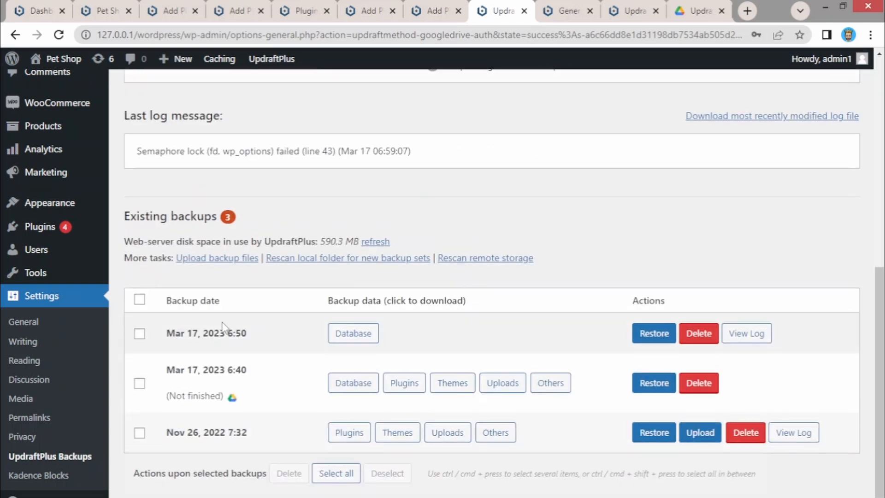
{"action": "scroll", "coordinate": [399, 282], "scroll_direction": "up", "scroll_amount": 5}
{"action": "scroll", "coordinate": [474, 282], "scroll_direction": "up", "scroll_amount": 2}
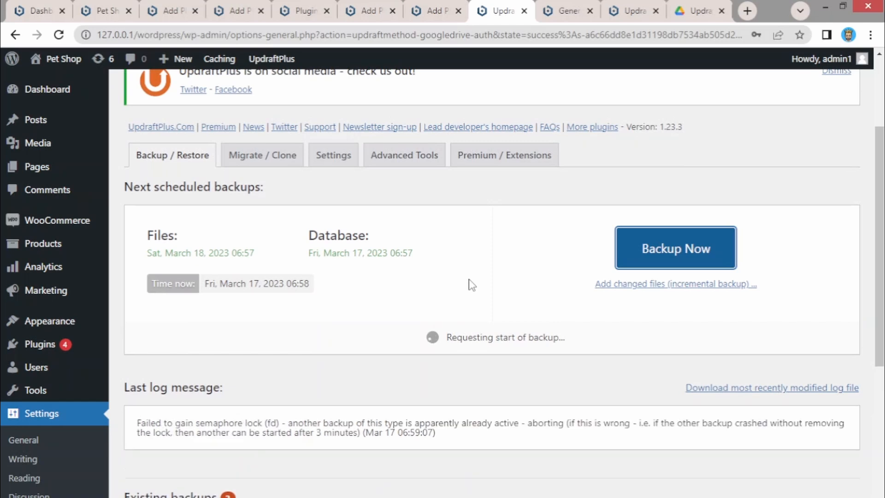
Step: Open Google Drive in a new browser tab from the Google apps list
{"action": "left_click", "coordinate": [689, 6]}
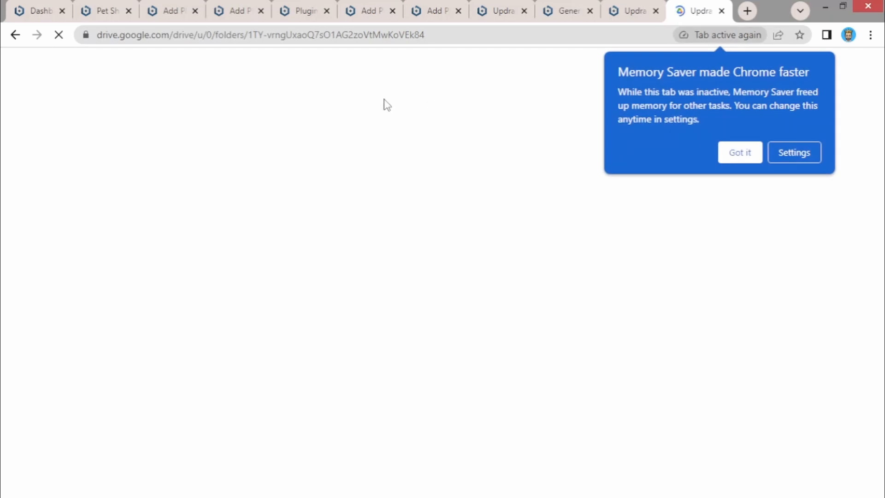
{"action": "left_click", "coordinate": [748, 10]}
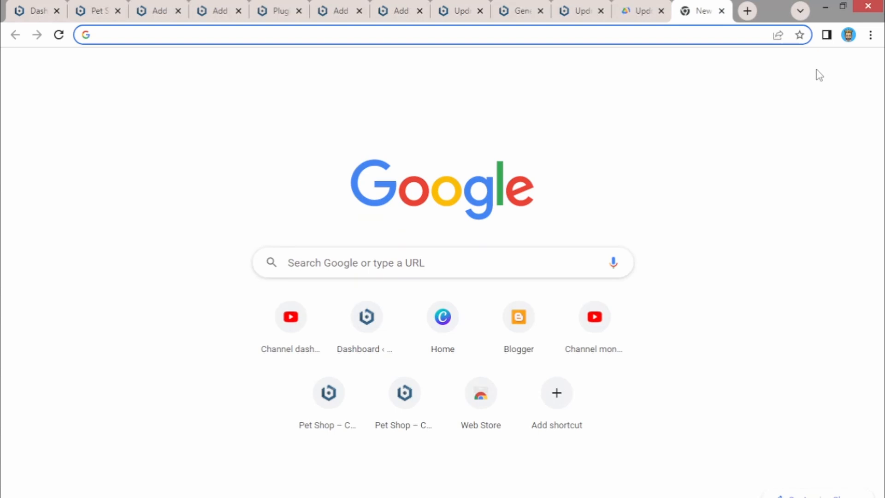
{"action": "left_click", "coordinate": [550, 111]}
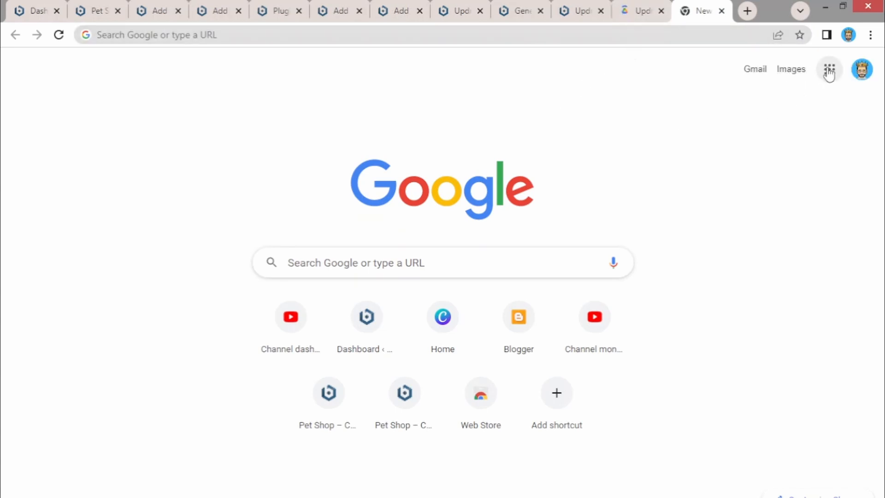
{"action": "left_click", "coordinate": [830, 76]}
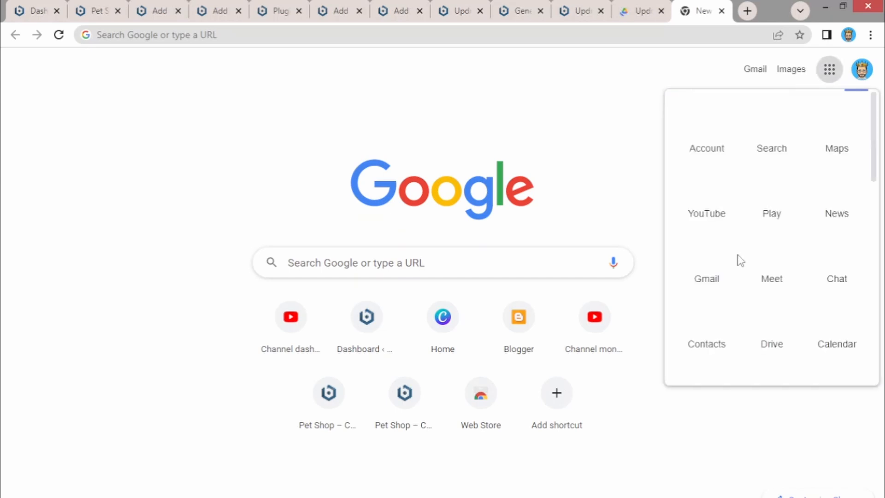
{"action": "scroll", "coordinate": [739, 259], "scroll_direction": "down", "scroll_amount": 1}
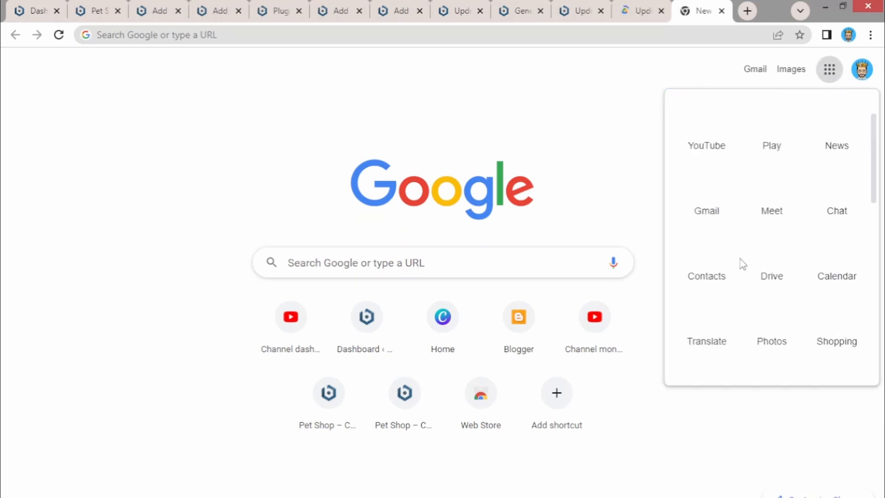
{"action": "left_click", "coordinate": [772, 262]}
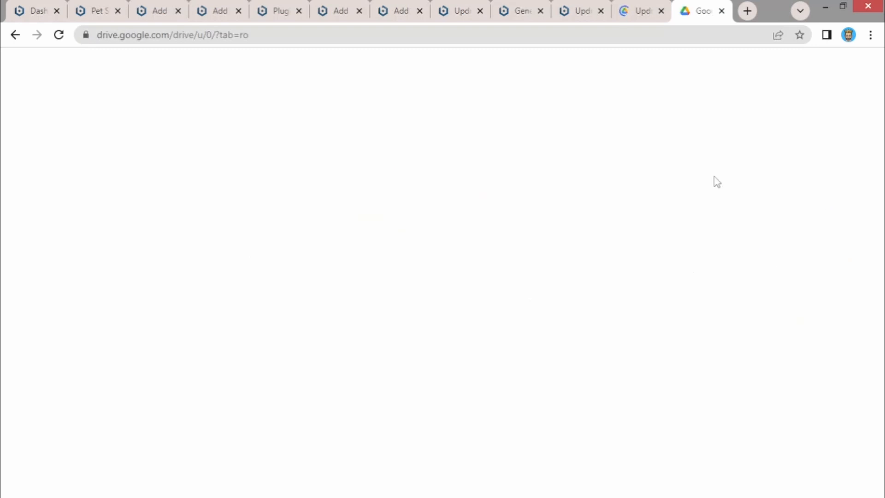
Step: Open the UpdraftPlus folder in My Drive and look over the stored backup files
{"action": "left_click", "coordinate": [635, 5]}
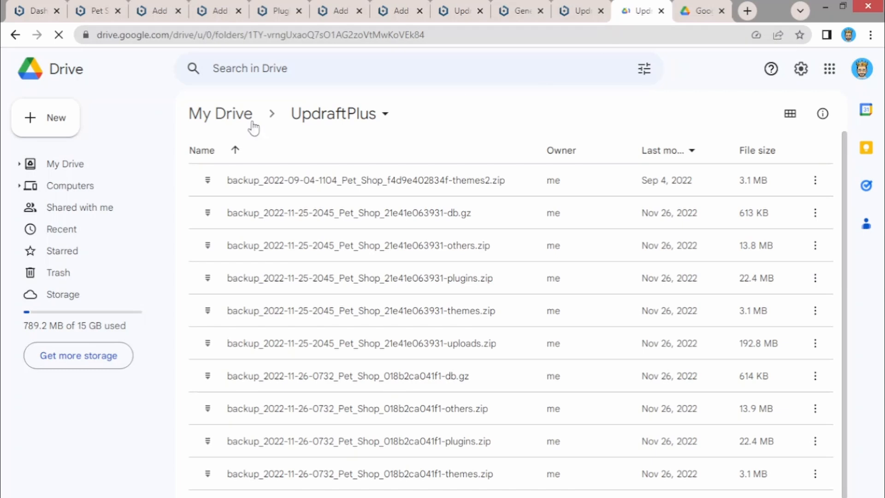
{"action": "left_click", "coordinate": [237, 116]}
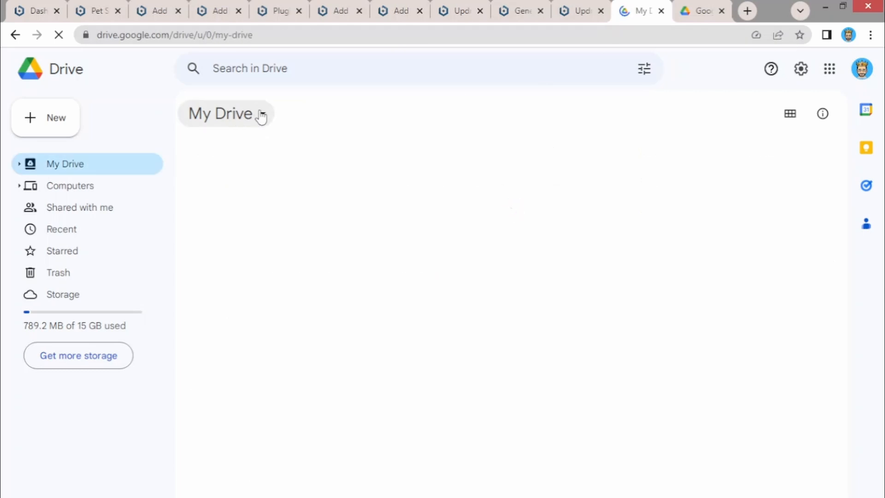
{"action": "left_click", "coordinate": [687, 9]}
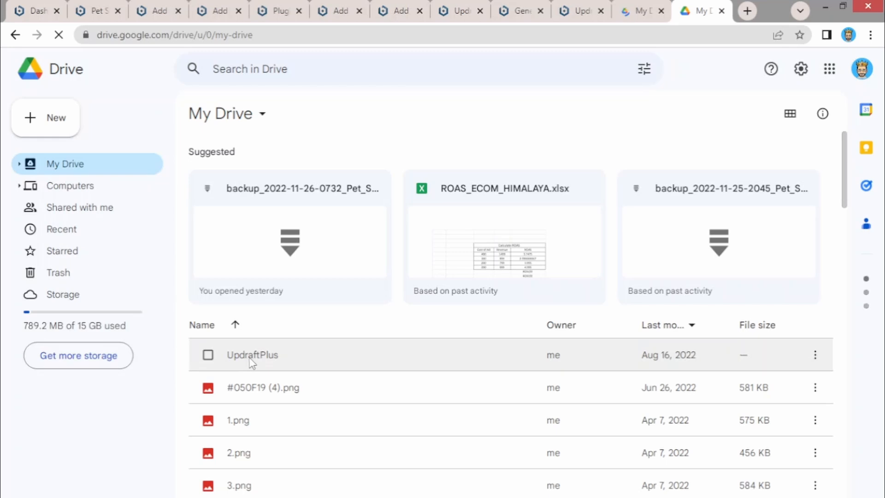
{"action": "left_click", "coordinate": [252, 363]}
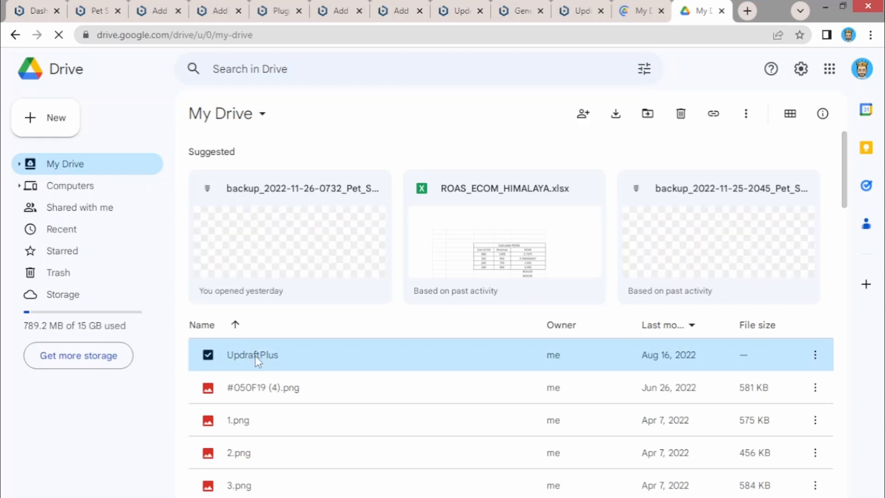
{"action": "double_click", "coordinate": [256, 355]}
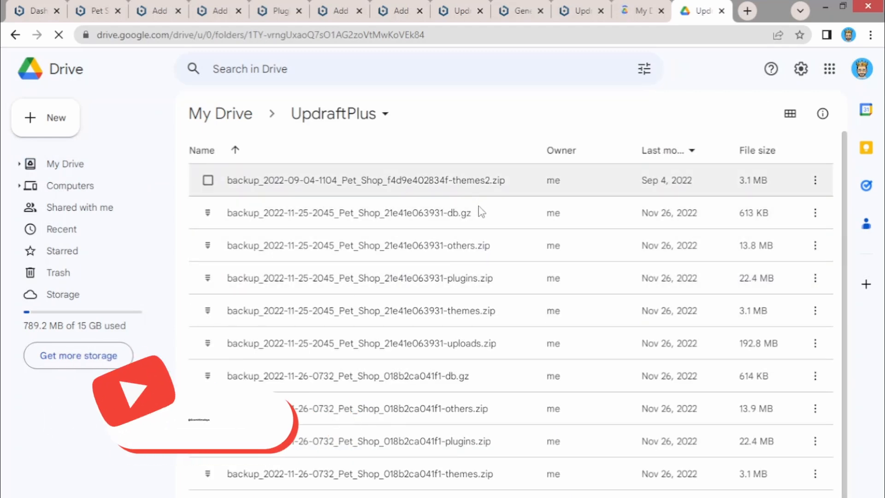
{"action": "scroll", "coordinate": [477, 258], "scroll_direction": "down", "scroll_amount": 1}
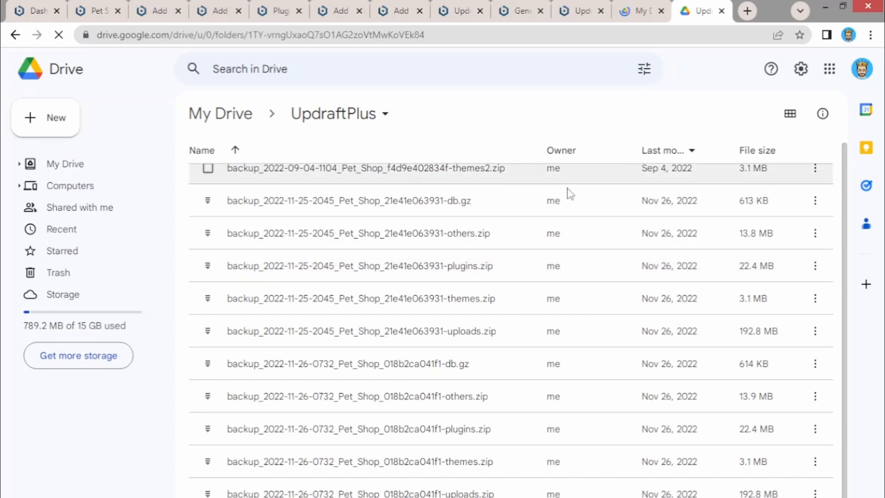
{"action": "scroll", "coordinate": [689, 186], "scroll_direction": "up", "scroll_amount": 1}
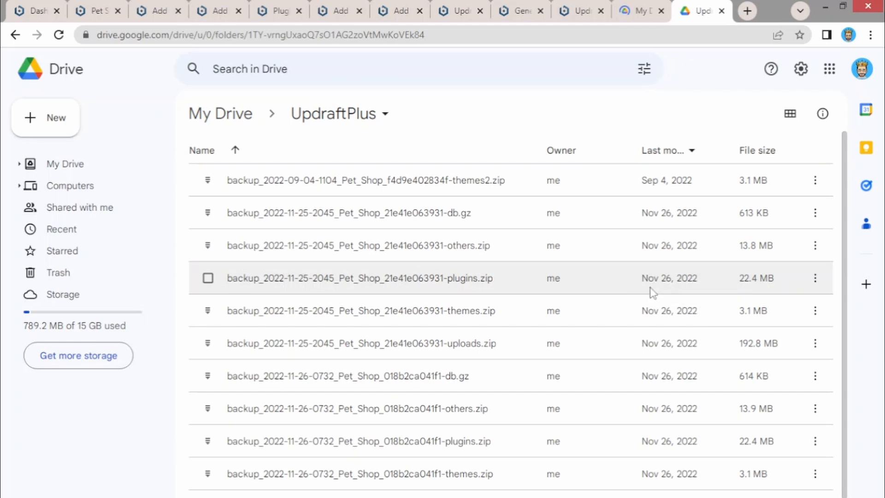
{"action": "scroll", "coordinate": [652, 300], "scroll_direction": "down", "scroll_amount": 1}
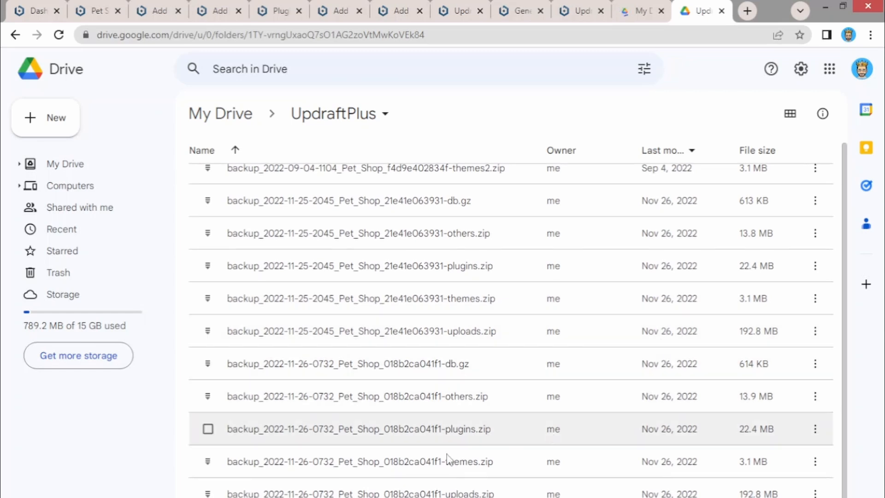
{"action": "left_click", "coordinate": [208, 492]}
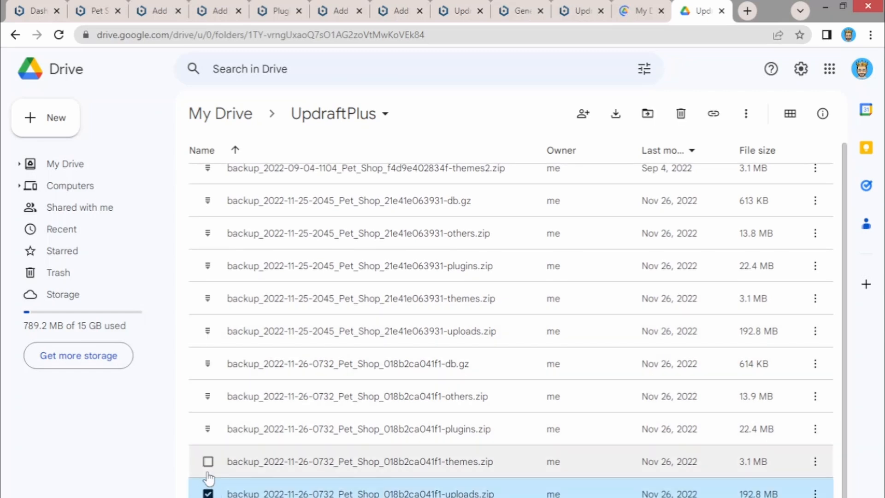
{"action": "left_click", "coordinate": [208, 461]}
{"action": "left_click", "coordinate": [208, 429]}
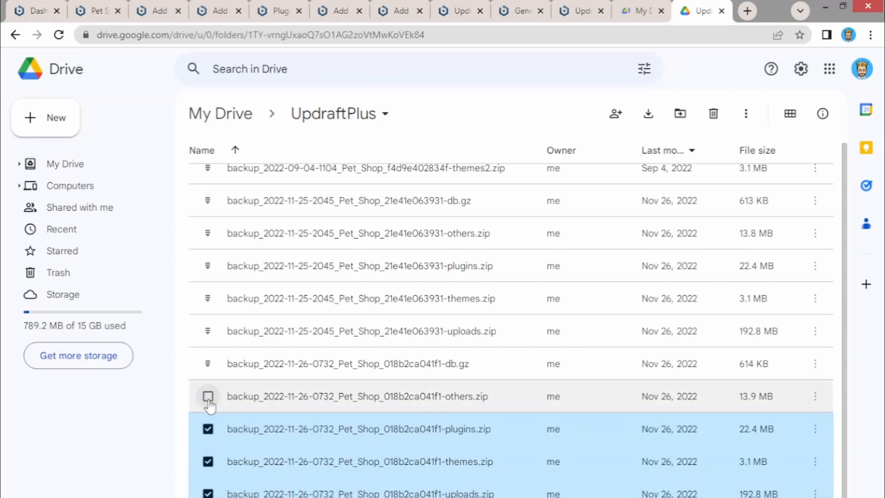
{"action": "left_click", "coordinate": [208, 364]}
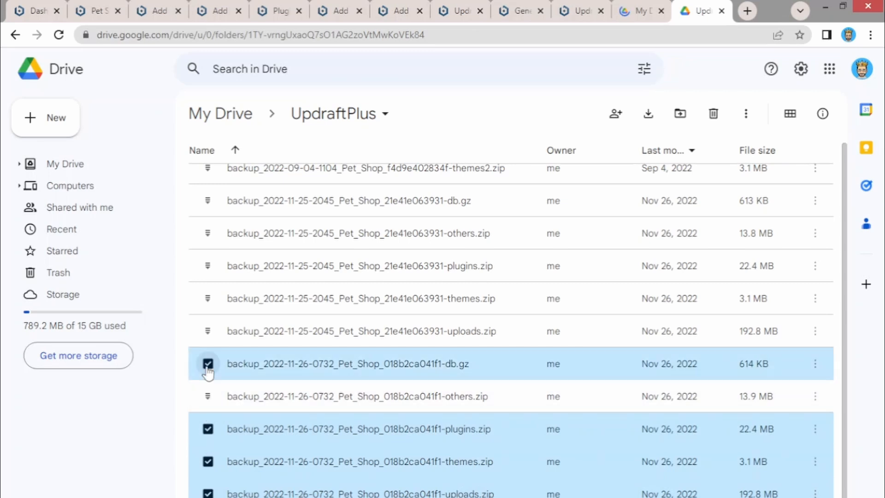
{"action": "left_click", "coordinate": [208, 398]}
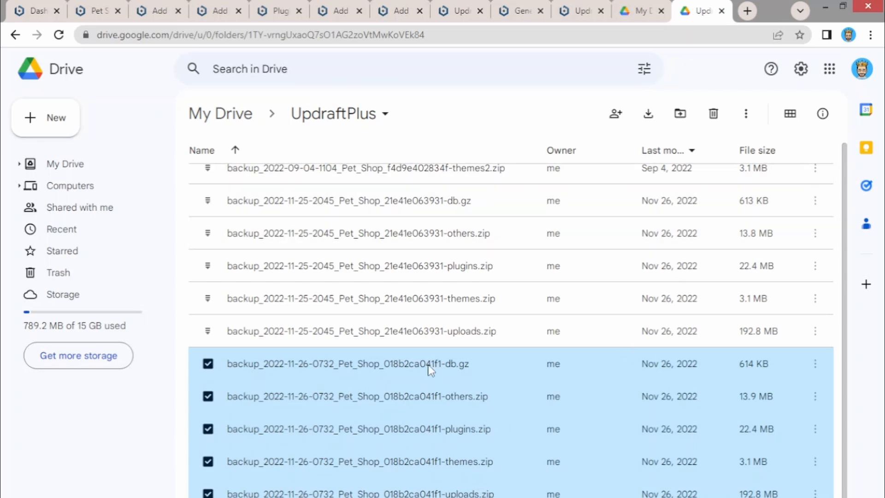
{"action": "left_click", "coordinate": [746, 114]}
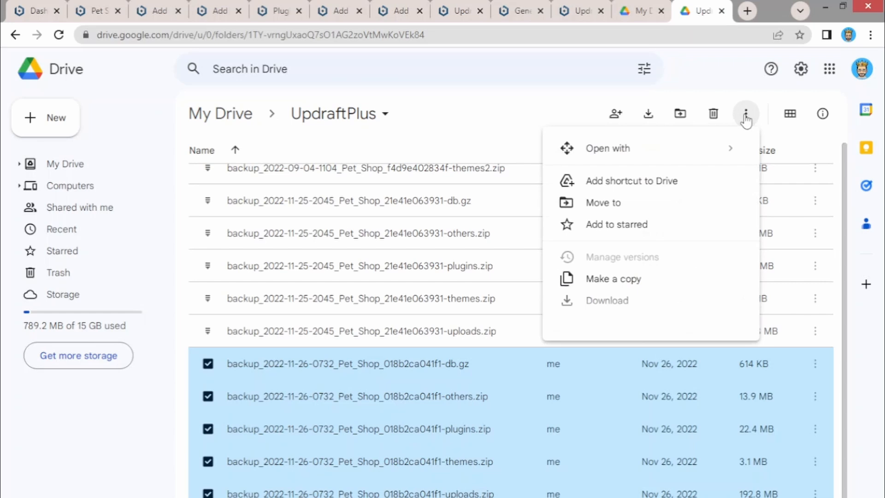
{"action": "left_click", "coordinate": [637, 306]}
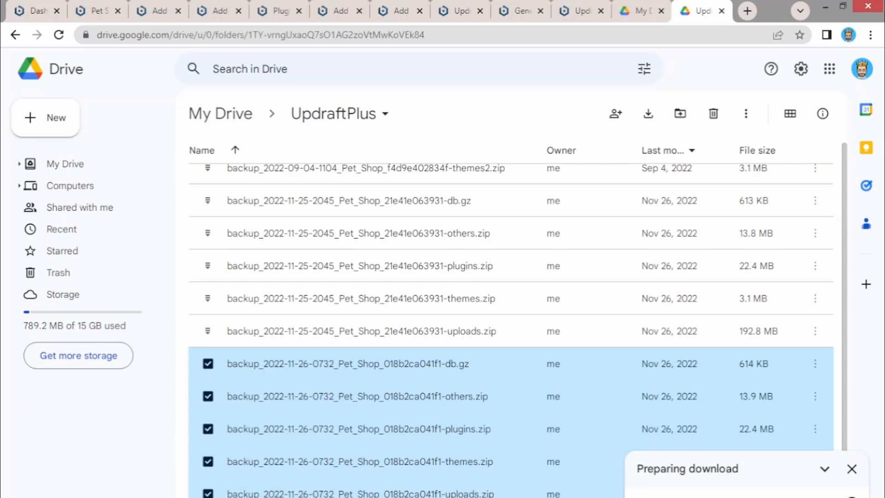
Step: Close the spare UpdraftPlus, General settings and My Drive tabs, and check the last log message on the remaining UpdraftPlus page
{"action": "left_click", "coordinate": [588, 6]}
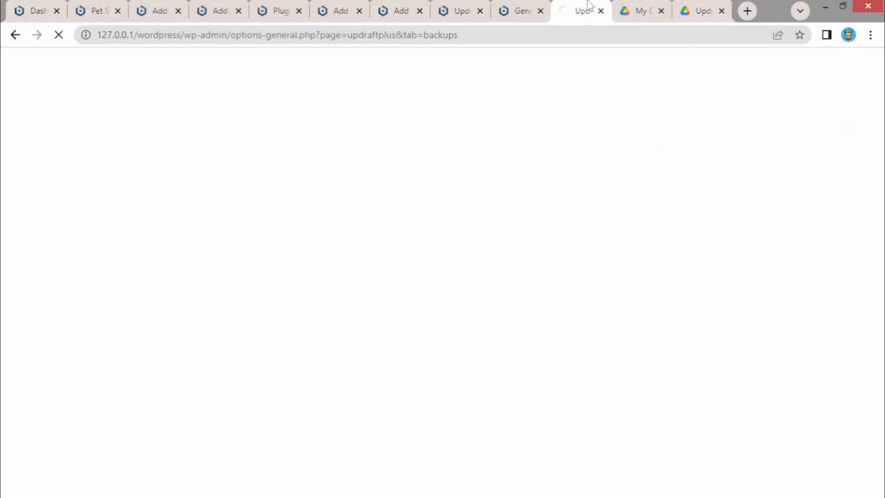
{"action": "left_click", "coordinate": [601, 11]}
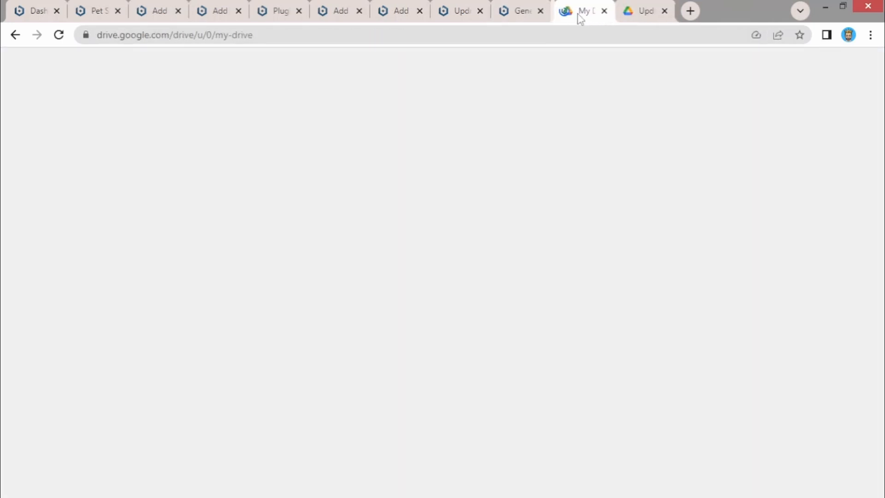
{"action": "left_click", "coordinate": [521, 8]}
{"action": "left_click", "coordinate": [540, 11]}
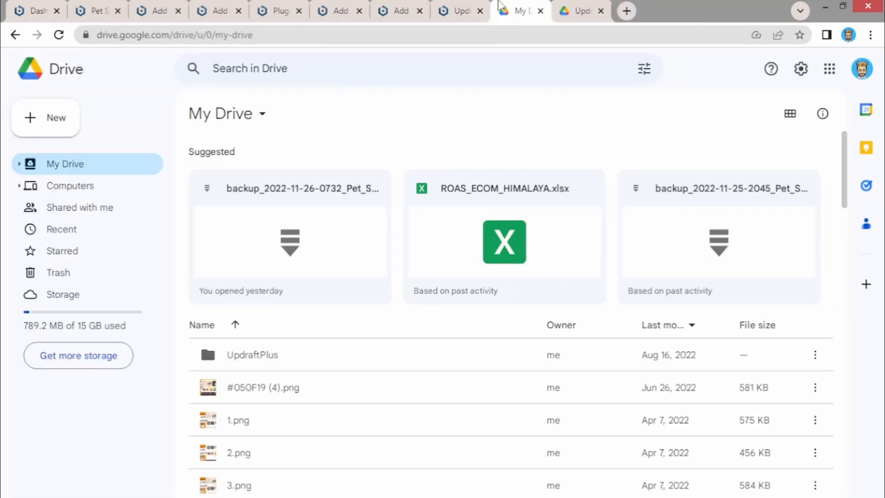
{"action": "left_click", "coordinate": [540, 11]}
{"action": "left_click", "coordinate": [476, 2]}
{"action": "scroll", "coordinate": [484, 262], "scroll_direction": "down", "scroll_amount": 1}
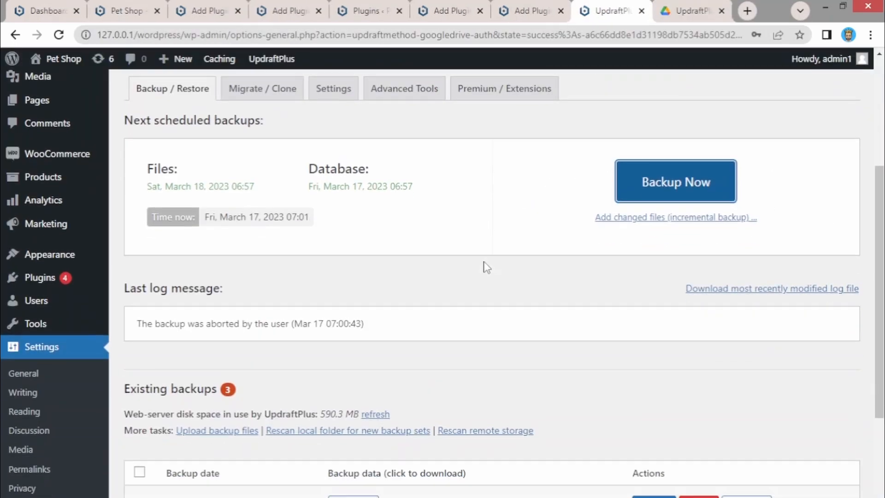
{"action": "scroll", "coordinate": [486, 268], "scroll_direction": "down", "scroll_amount": 1}
{"action": "scroll", "coordinate": [486, 268], "scroll_direction": "down", "scroll_amount": 2}
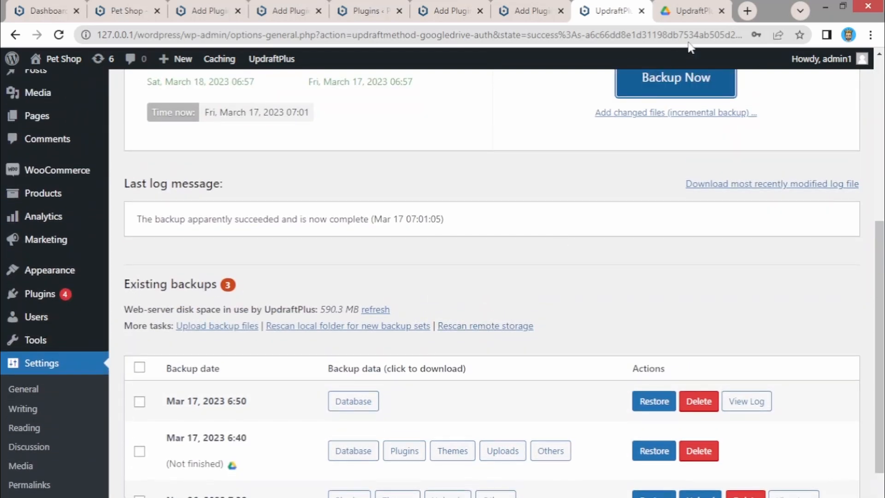
Step: Inspect the backup files in the drive-download-20230316T161623Z-001 folder on the desktop, then return to the browser
{"action": "left_click", "coordinate": [826, 6]}
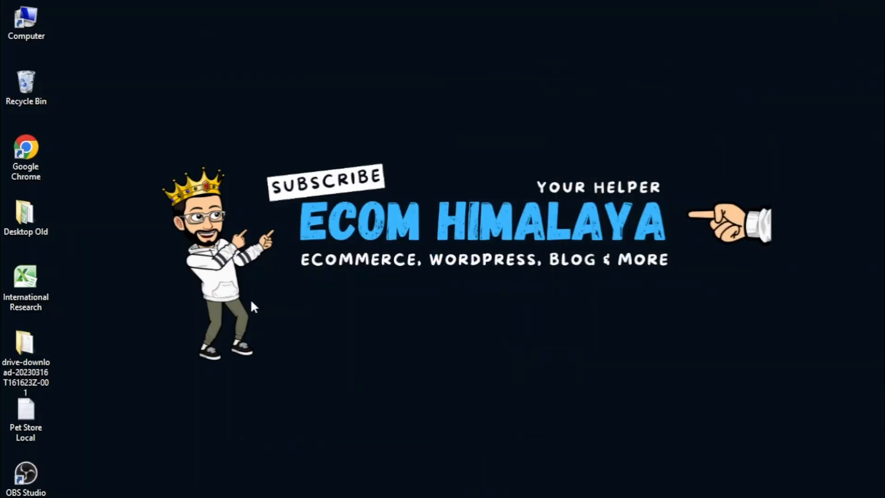
{"action": "double_click", "coordinate": [41, 350]}
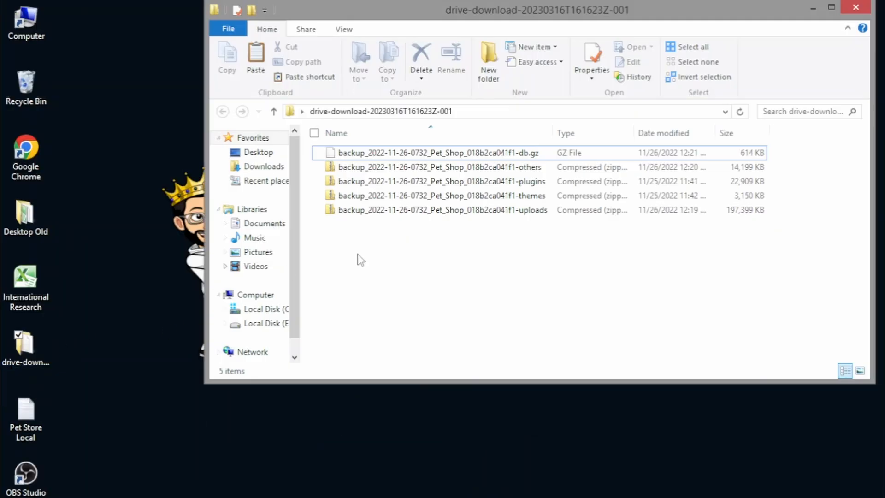
{"action": "left_click", "coordinate": [856, 7]}
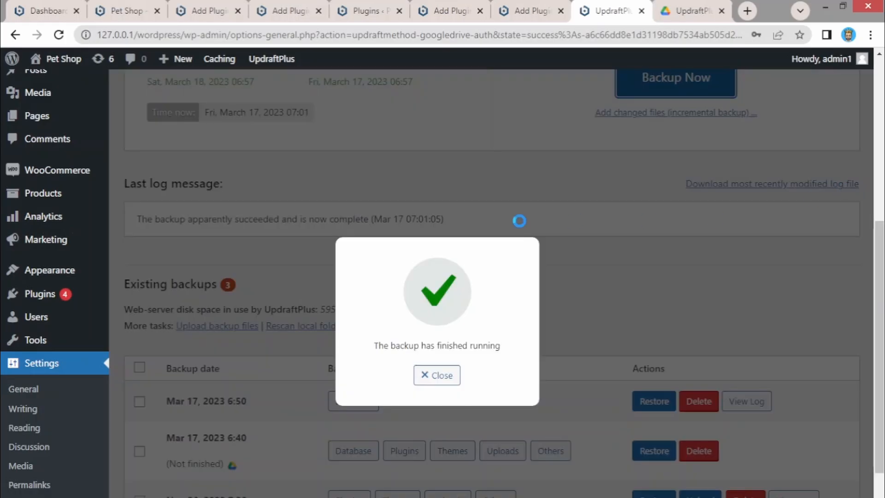
Step: Close the backup completion notice and review the existing backups list
{"action": "left_click", "coordinate": [457, 369]}
{"action": "scroll", "coordinate": [465, 321], "scroll_direction": "down", "scroll_amount": 1}
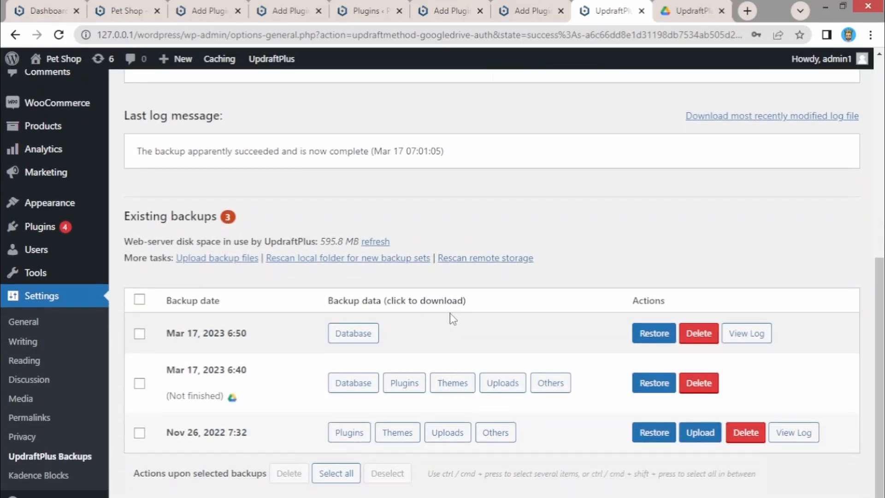
{"action": "scroll", "coordinate": [450, 314], "scroll_direction": "up", "scroll_amount": 1}
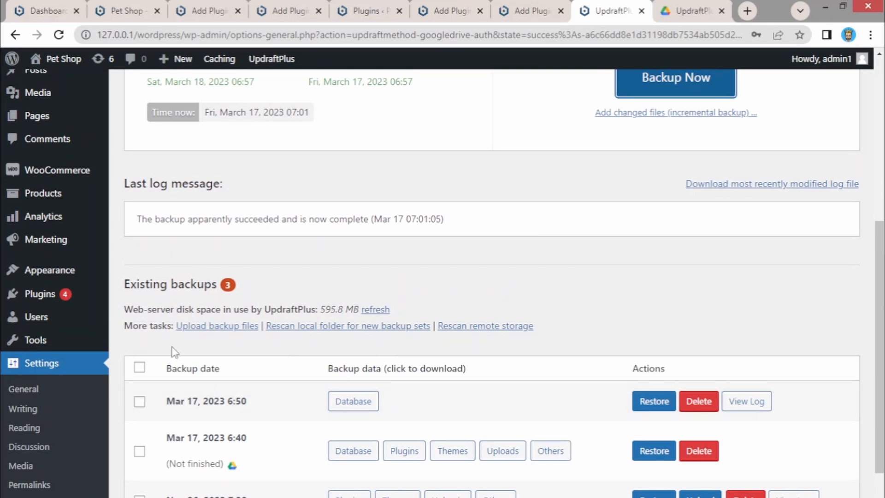
Step: Open the upload area for backup files in the Existing backups section
{"action": "left_click", "coordinate": [205, 326]}
{"action": "scroll", "coordinate": [322, 314], "scroll_direction": "down", "scroll_amount": 1}
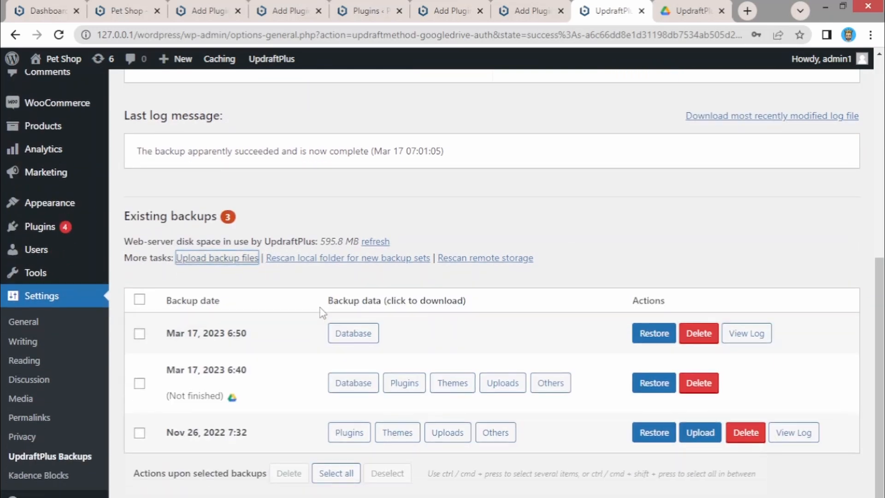
{"action": "left_click", "coordinate": [214, 257]}
{"action": "left_click", "coordinate": [217, 260]}
{"action": "left_click", "coordinate": [217, 259]}
{"action": "scroll", "coordinate": [231, 258], "scroll_direction": "down", "scroll_amount": 2}
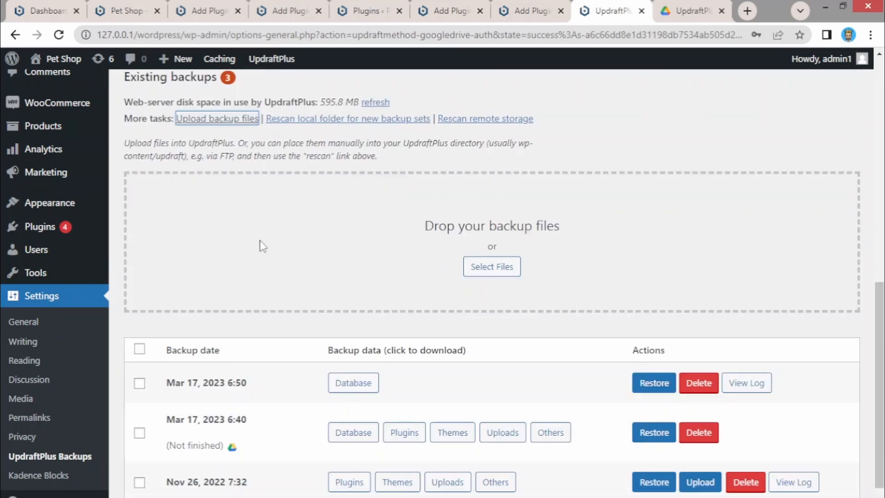
Step: Upload the backup files from the desktop's drive-download folder to the backup upload area, then return the browser to full size
{"action": "key", "text": "super+Right"}
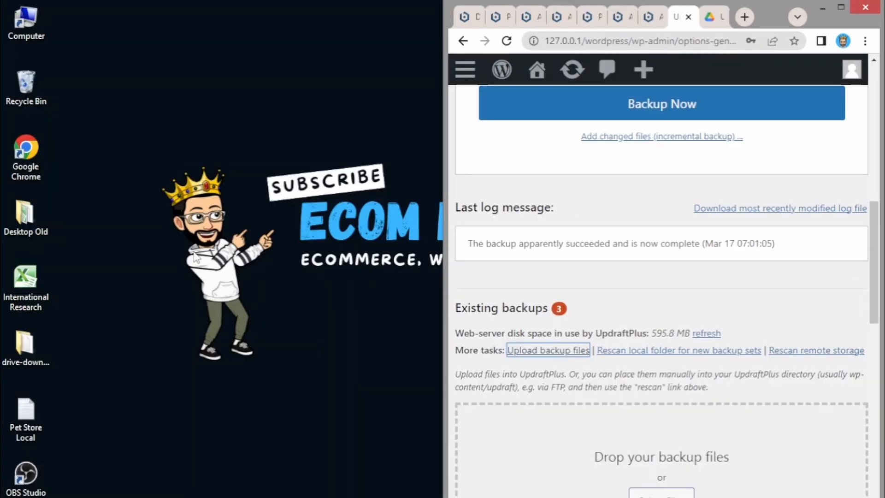
{"action": "scroll", "coordinate": [685, 286], "scroll_direction": "up", "scroll_amount": 1}
{"action": "scroll", "coordinate": [684, 287], "scroll_direction": "down", "scroll_amount": 5}
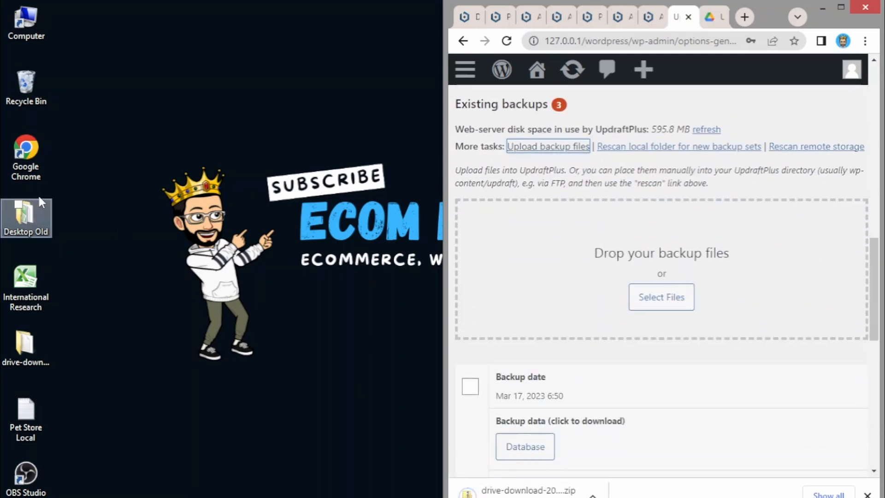
{"action": "left_click", "coordinate": [34, 355]}
{"action": "left_click_drag", "start_coordinate": [35, 356], "coordinate": [671, 282]}
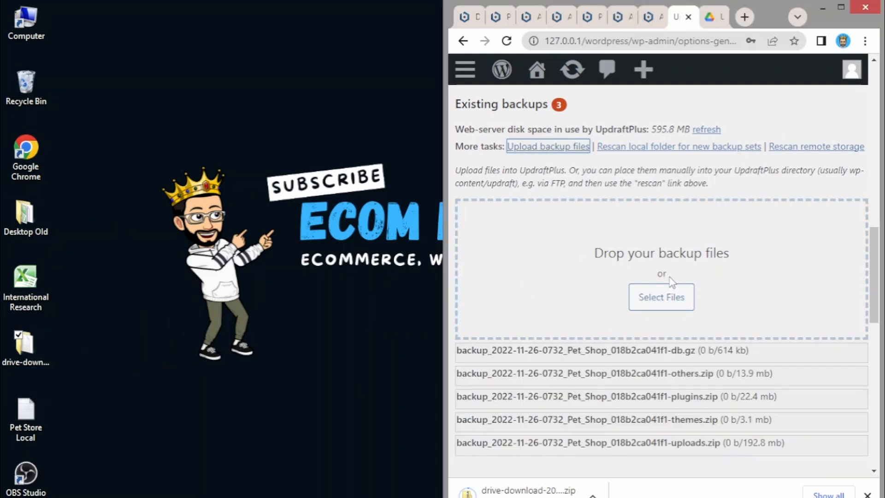
{"action": "left_click", "coordinate": [840, 6]}
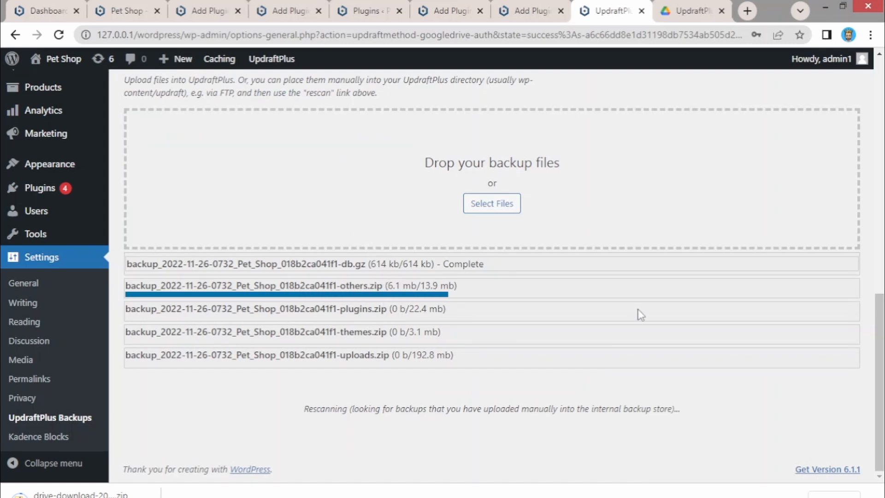
Step: Delete the unfinished Mar 17, 2023 6:40 backup set, including its copy in remote storage
{"action": "scroll", "coordinate": [640, 316], "scroll_direction": "up", "scroll_amount": 5}
{"action": "scroll", "coordinate": [640, 316], "scroll_direction": "down", "scroll_amount": 8}
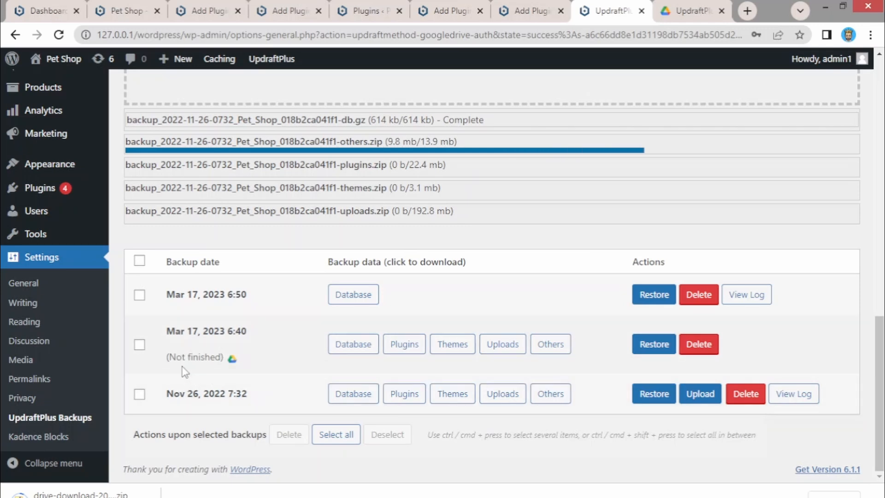
{"action": "left_click", "coordinate": [139, 345]}
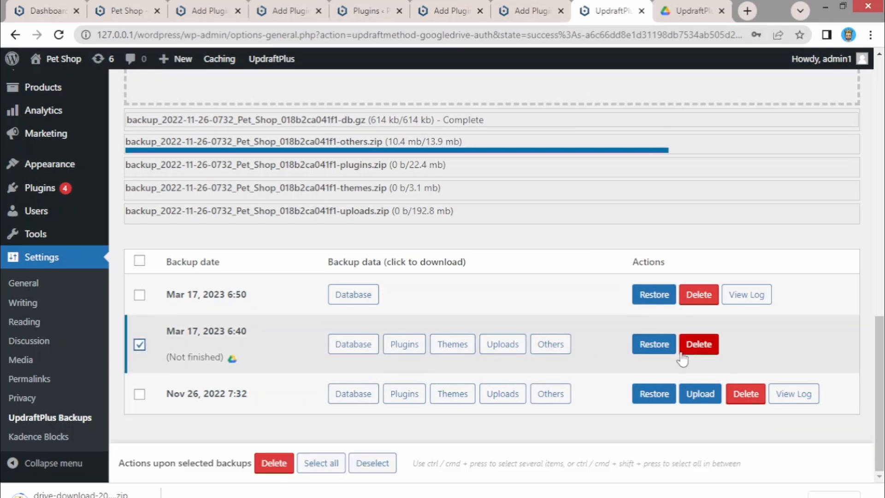
{"action": "left_click", "coordinate": [698, 350]}
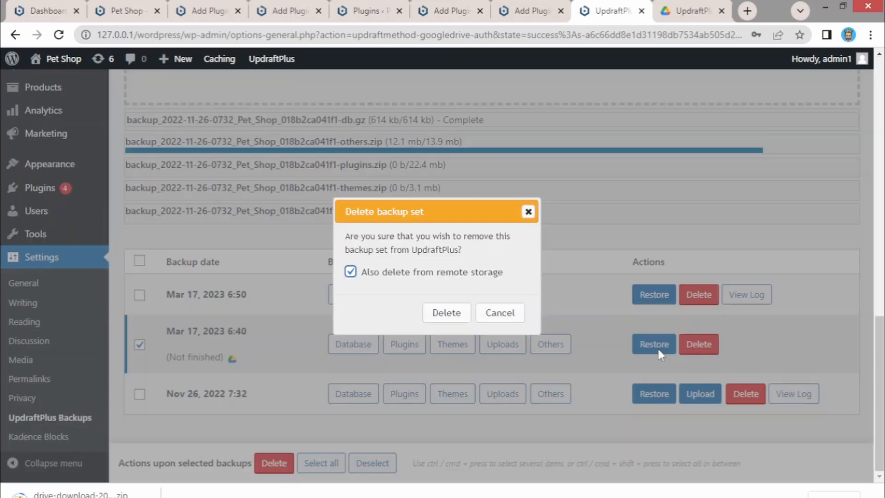
{"action": "left_click", "coordinate": [444, 312]}
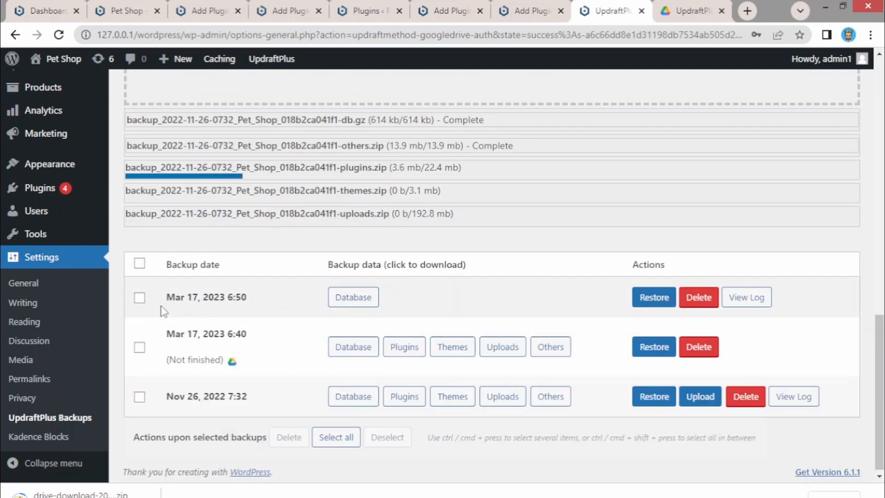
Step: Delete the Mar 17, 2023 6:50 backup set and dismiss the removal notice
{"action": "left_click", "coordinate": [139, 300]}
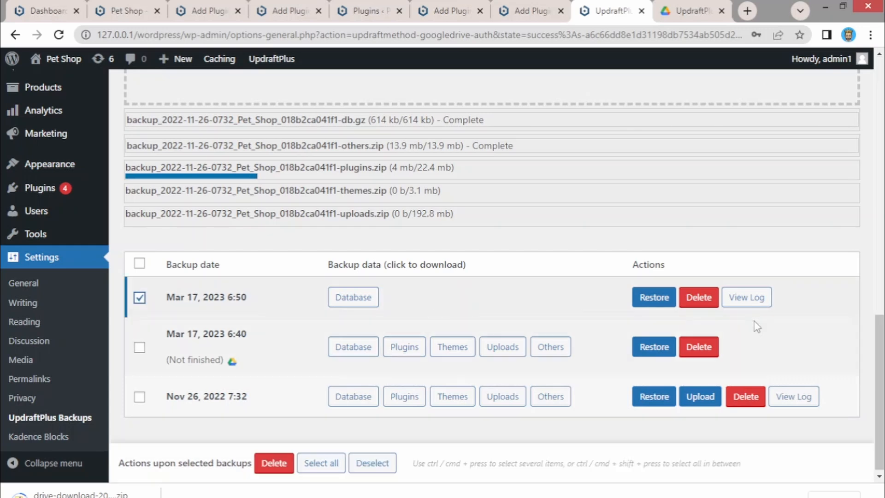
{"action": "left_click", "coordinate": [698, 303]}
{"action": "left_click", "coordinate": [446, 314]}
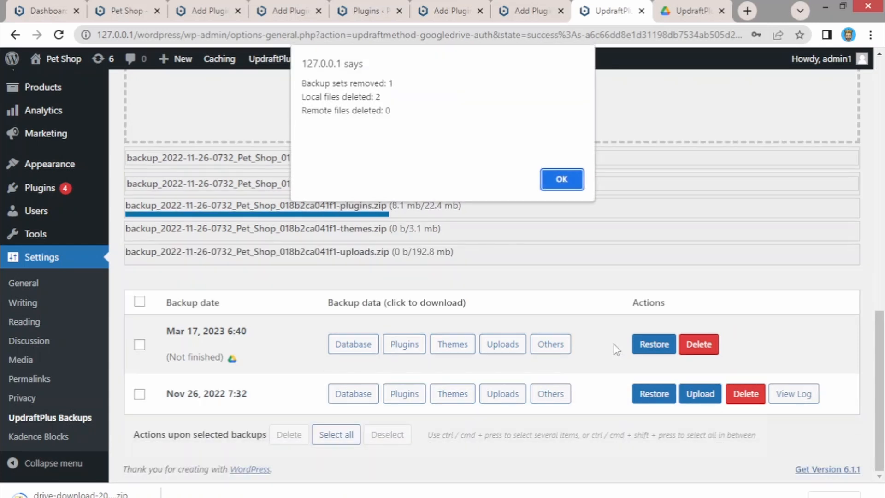
{"action": "left_click", "coordinate": [582, 186]}
{"action": "scroll", "coordinate": [633, 315], "scroll_direction": "up", "scroll_amount": 12}
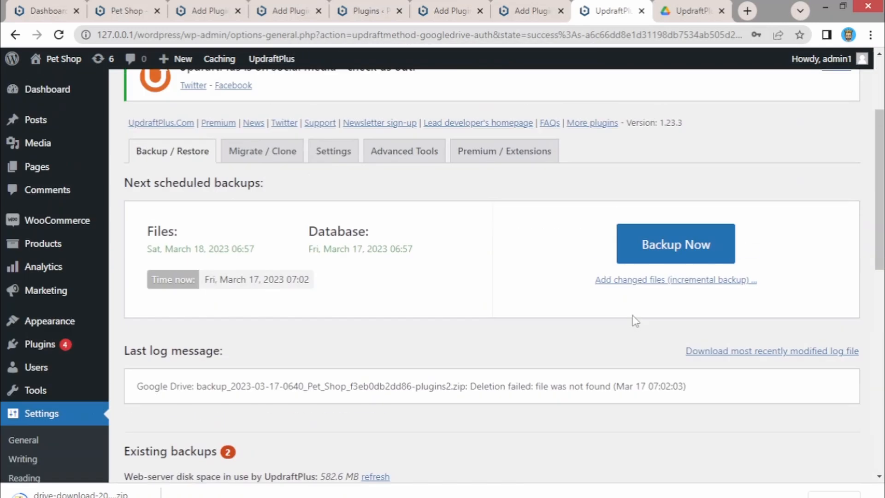
{"action": "scroll", "coordinate": [597, 303], "scroll_direction": "down", "scroll_amount": 2}
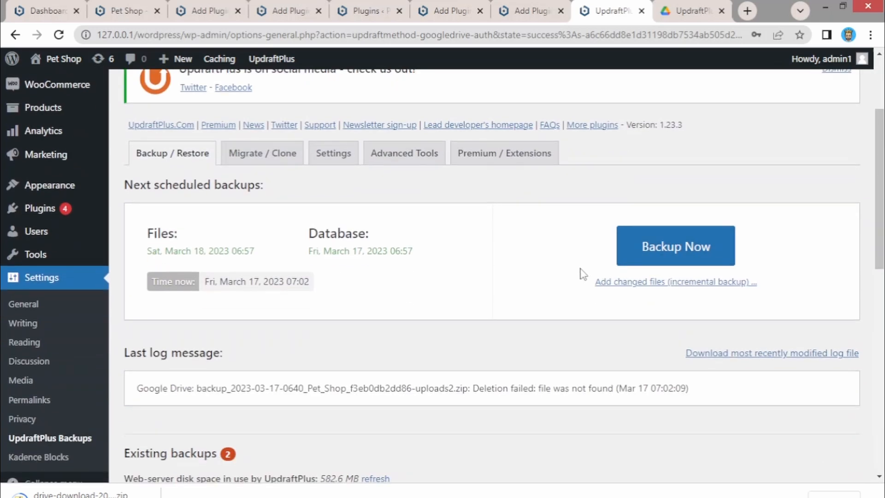
{"action": "left_click", "coordinate": [671, 252]}
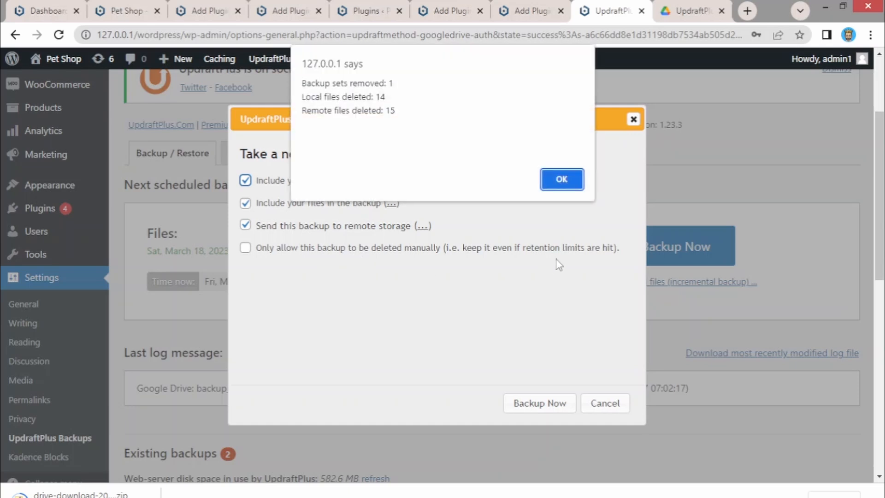
{"action": "left_click", "coordinate": [560, 181]}
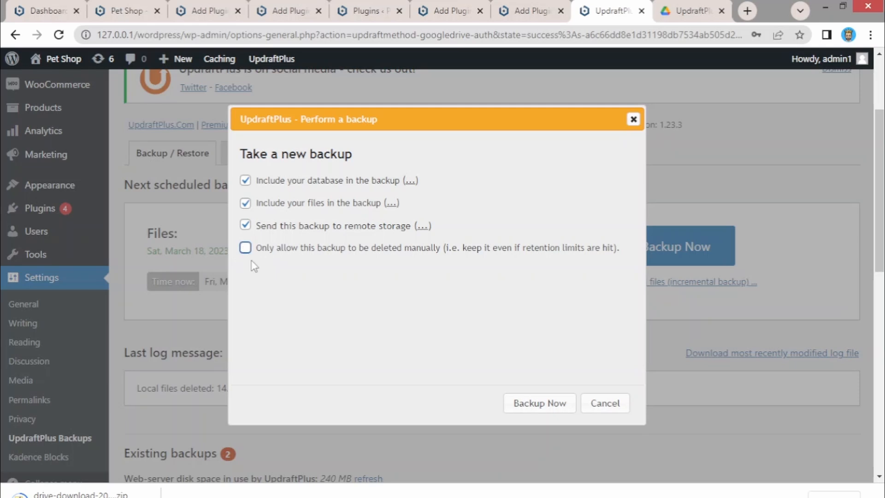
{"action": "left_click", "coordinate": [245, 249]}
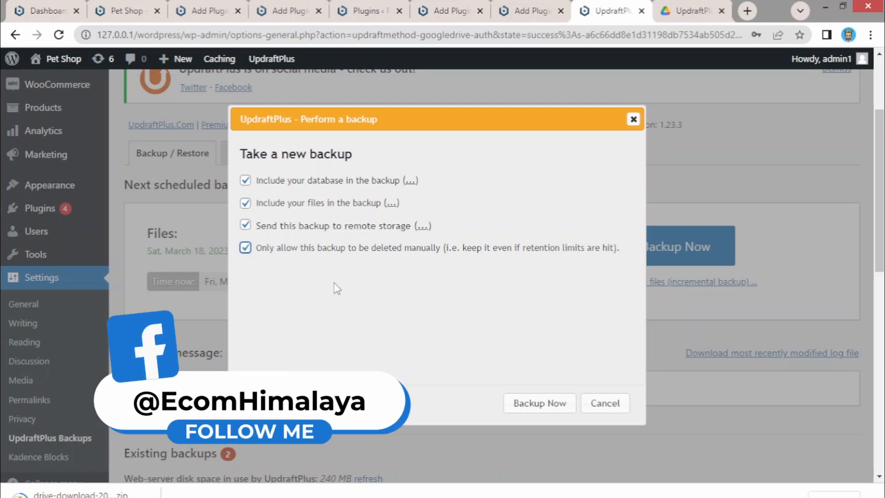
{"action": "double_click", "coordinate": [634, 121]}
{"action": "scroll", "coordinate": [403, 226], "scroll_direction": "up", "scroll_amount": 3}
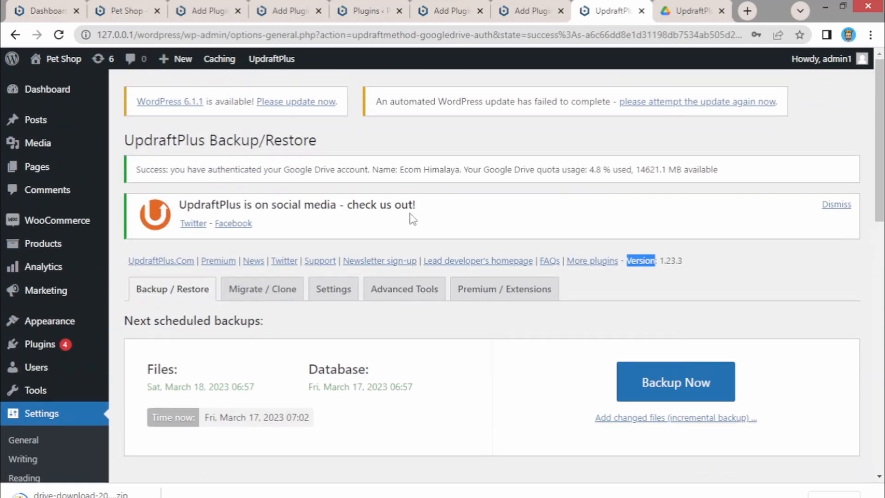
Step: Select the Nov 26, 2022 7:32 backup in the existing backups list and start restoring it
{"action": "scroll", "coordinate": [418, 217], "scroll_direction": "down", "scroll_amount": 10}
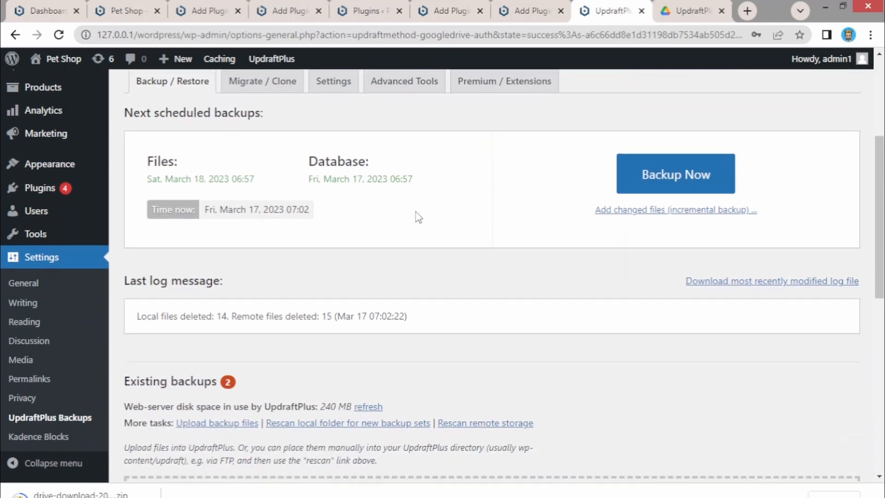
{"action": "scroll", "coordinate": [418, 216], "scroll_direction": "down", "scroll_amount": 3}
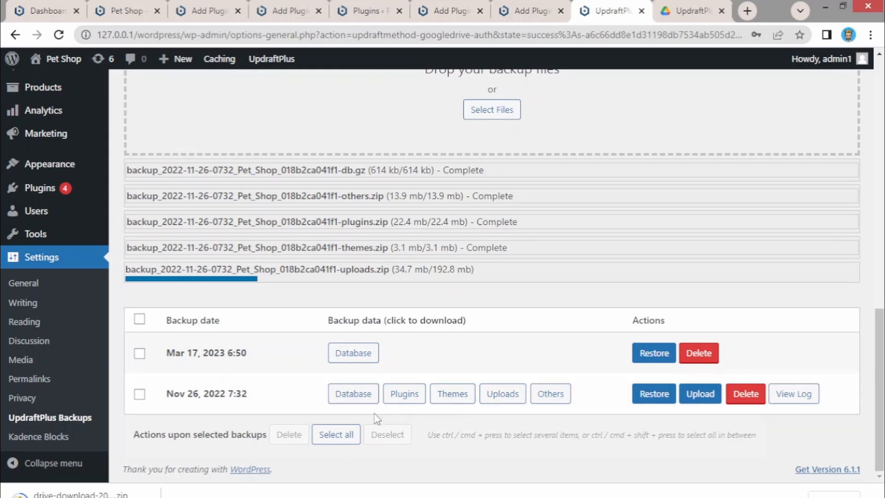
{"action": "left_click", "coordinate": [139, 396]}
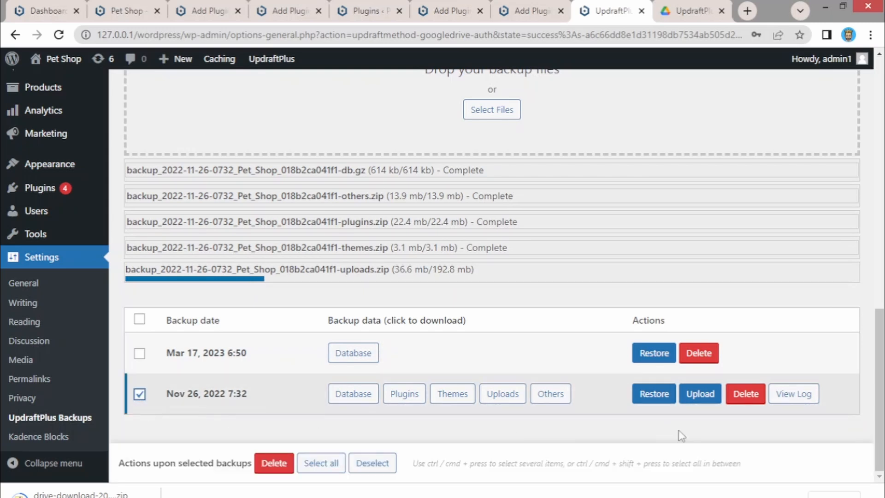
{"action": "left_click", "coordinate": [652, 399]}
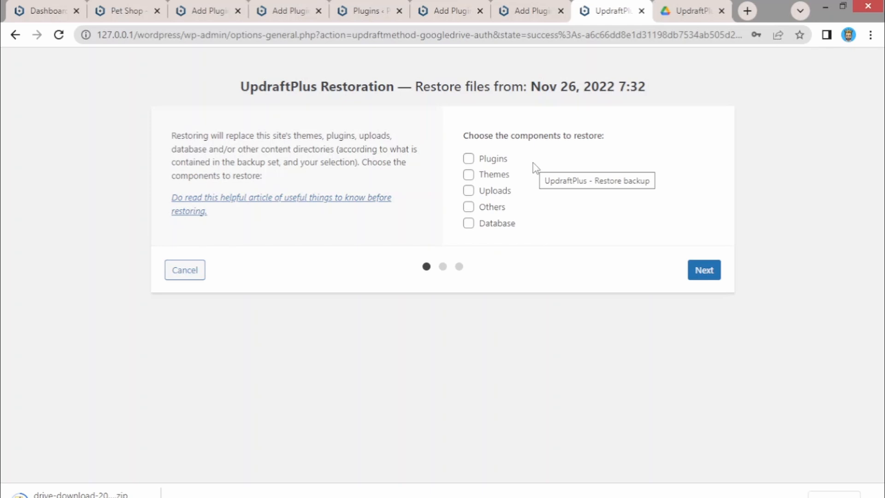
Step: Choose Plugins, Themes, Uploads, Others and Database as the components to restore
{"action": "left_click", "coordinate": [498, 161]}
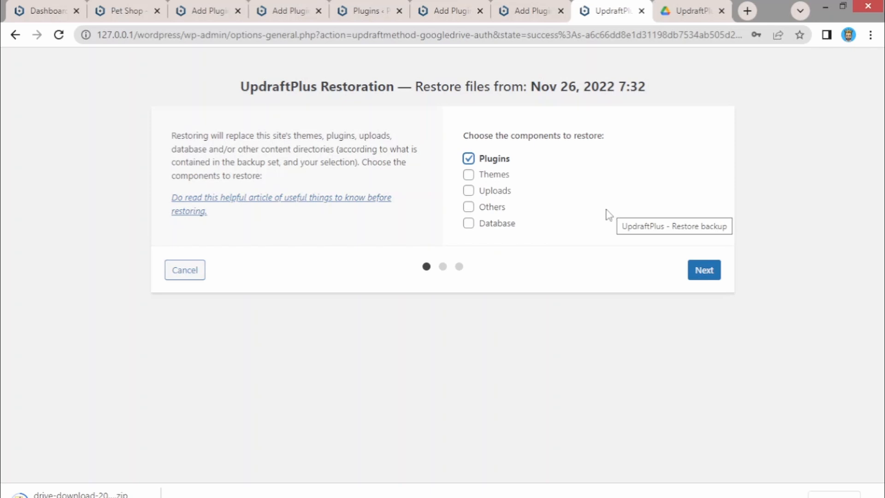
{"action": "left_click", "coordinate": [469, 160]}
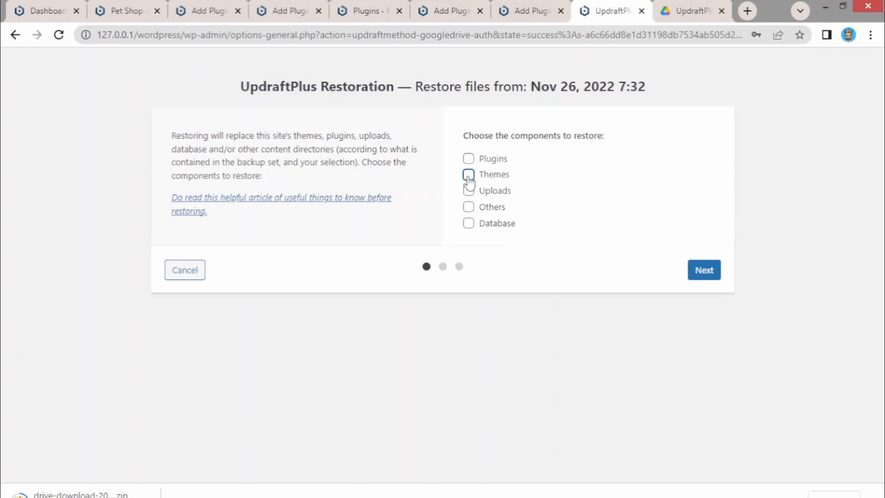
{"action": "left_click", "coordinate": [469, 175]}
{"action": "left_click", "coordinate": [468, 159]}
{"action": "left_click", "coordinate": [468, 191]}
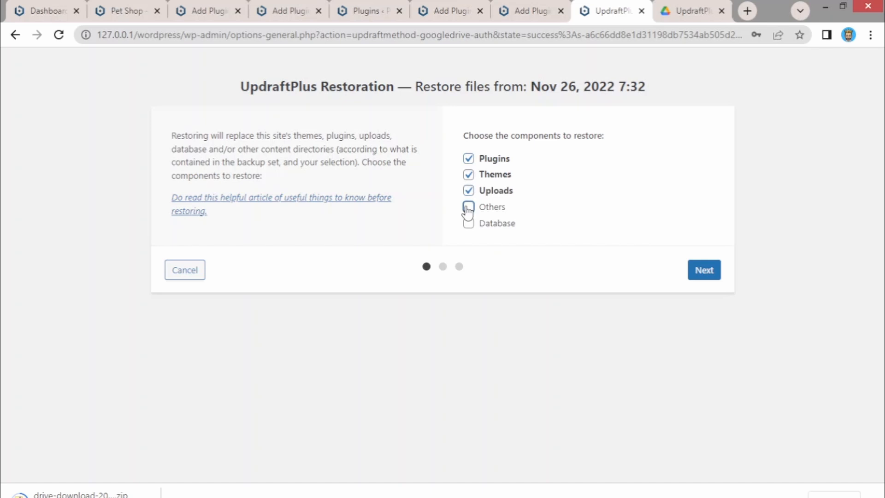
{"action": "left_click", "coordinate": [468, 223]}
{"action": "left_click", "coordinate": [468, 207]}
{"action": "left_click", "coordinate": [468, 207]}
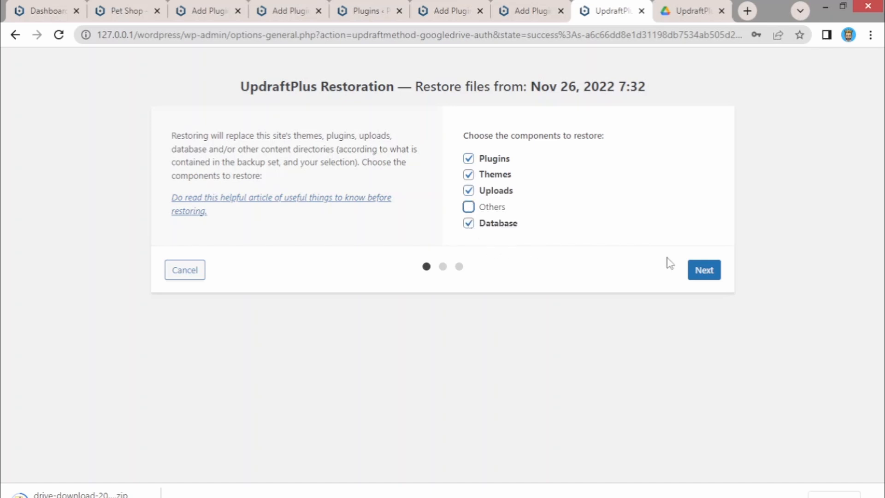
{"action": "left_click", "coordinate": [469, 207]}
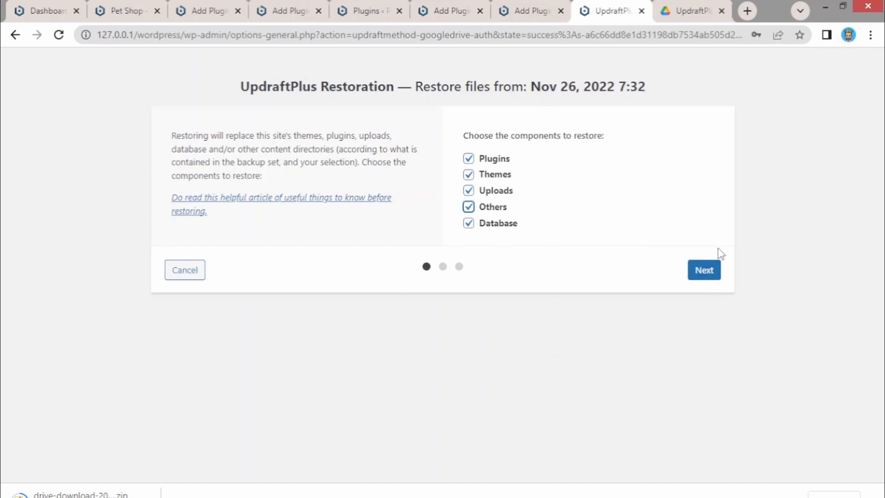